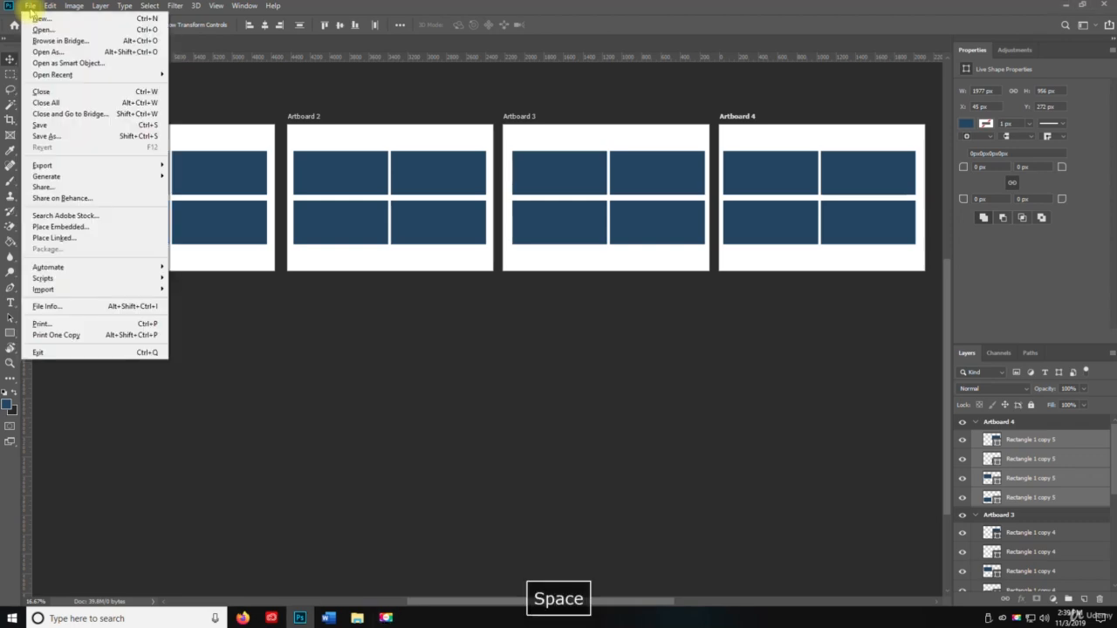
# Step: Save the document as a Photoshop PSD file named Untitled-1 on the Desktop, keeping maximum compatibility
pyautogui.click(62, 137)
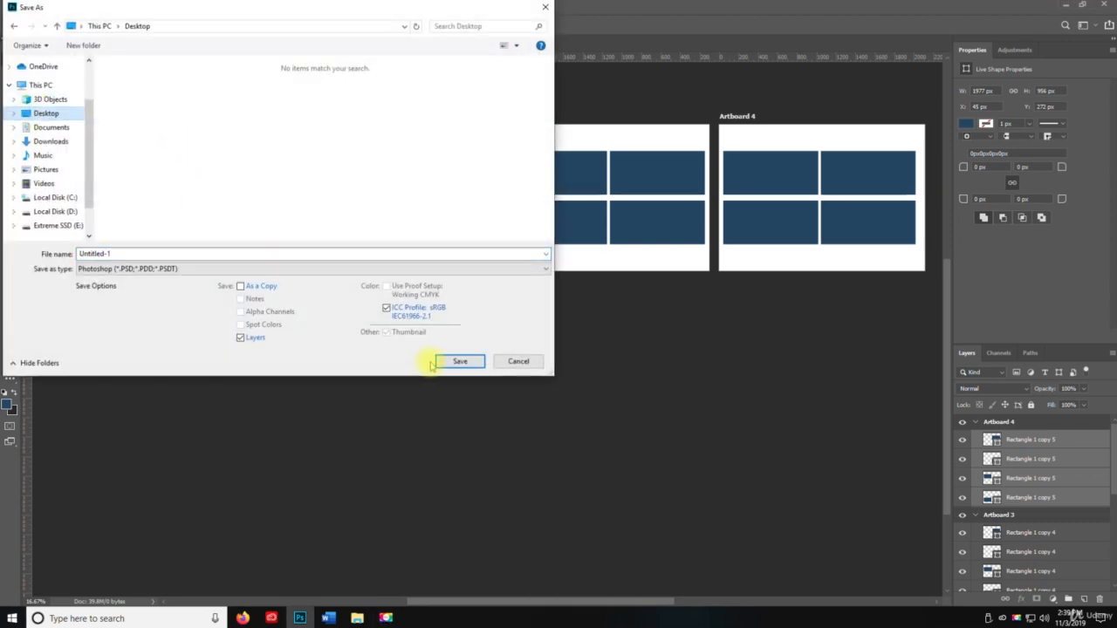
pyautogui.click(459, 361)
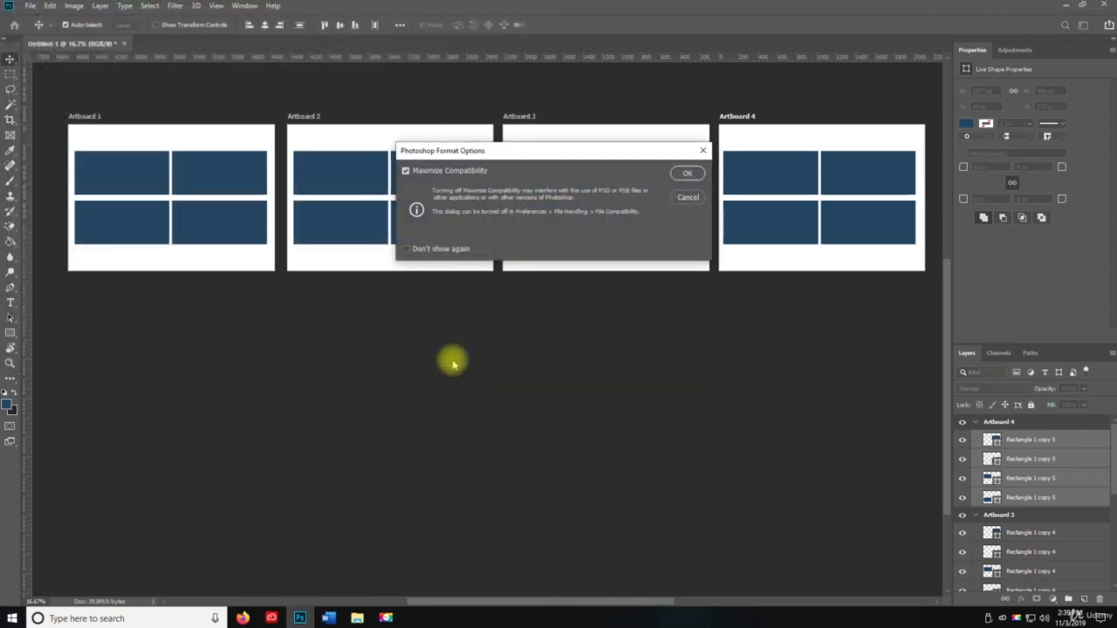
pyautogui.click(702, 169)
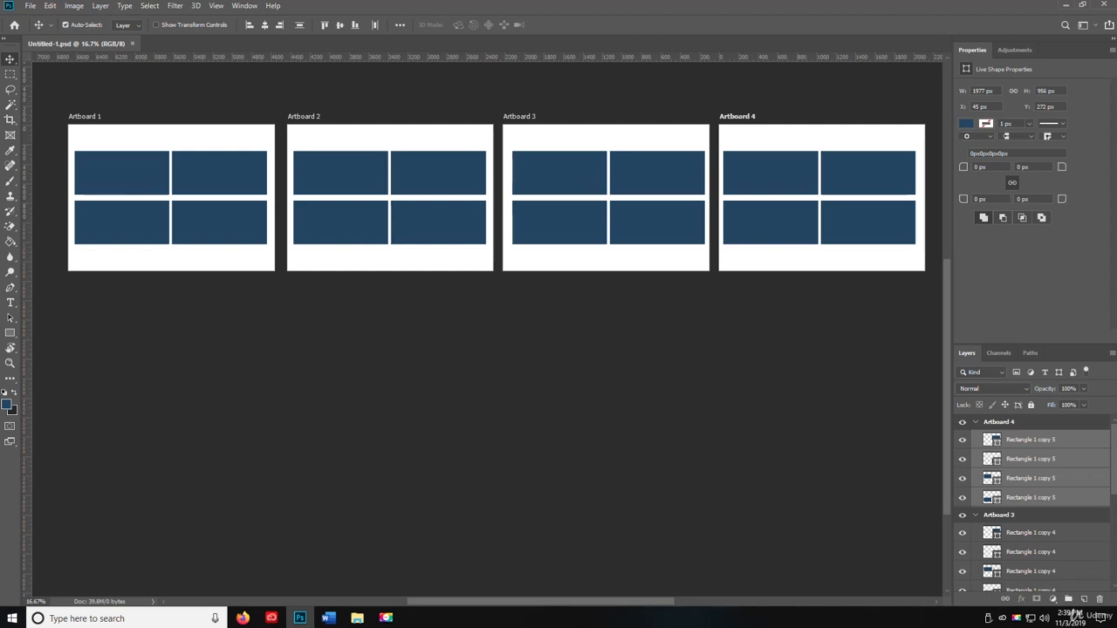
# Step: Collapse Artboards 4, 3 and 2 in the layers list and delete all four rectangle layers inside Artboard 1
pyautogui.click(10, 75)
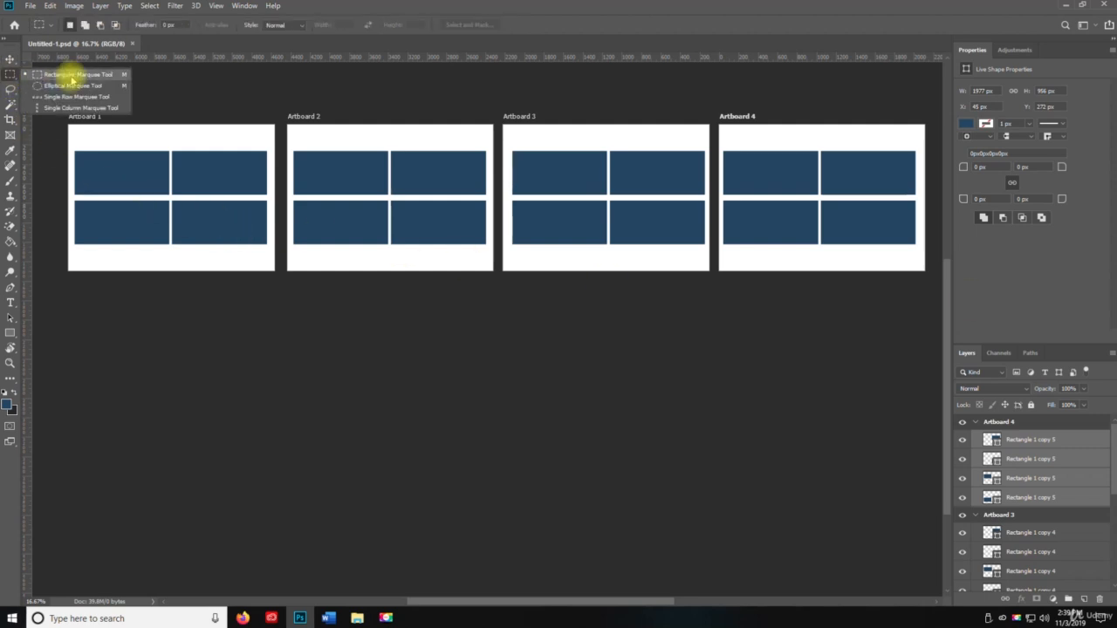
pyautogui.click(75, 75)
pyautogui.press('space')
pyautogui.moveTo(229, 255); pyautogui.dragTo(354, 349)
pyautogui.press('ctrl')
pyautogui.click(284, 299)
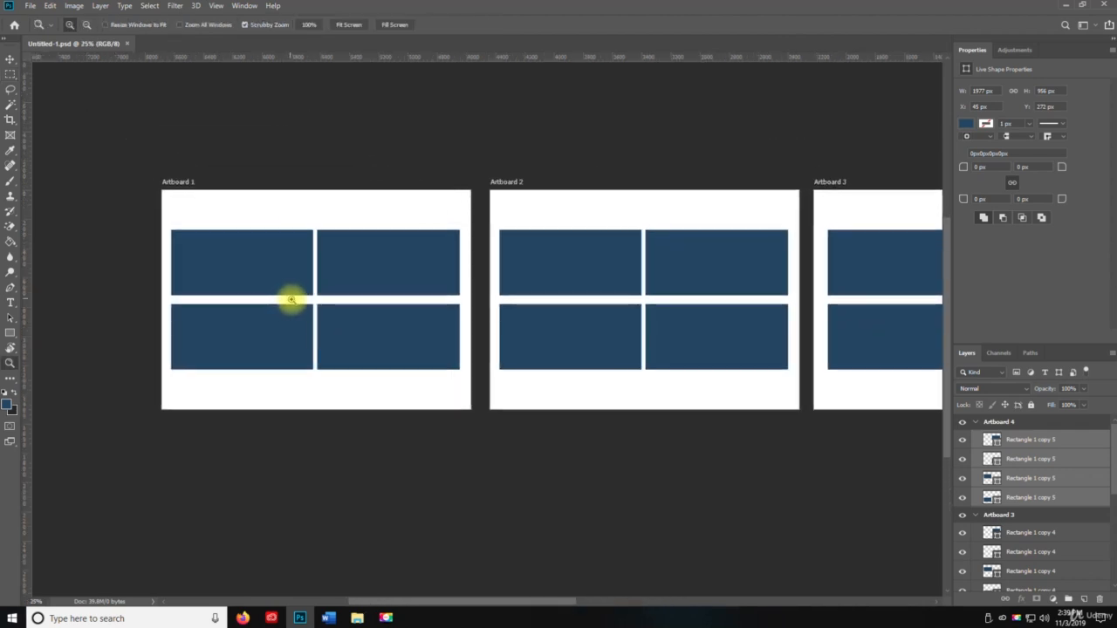
pyautogui.click(292, 299)
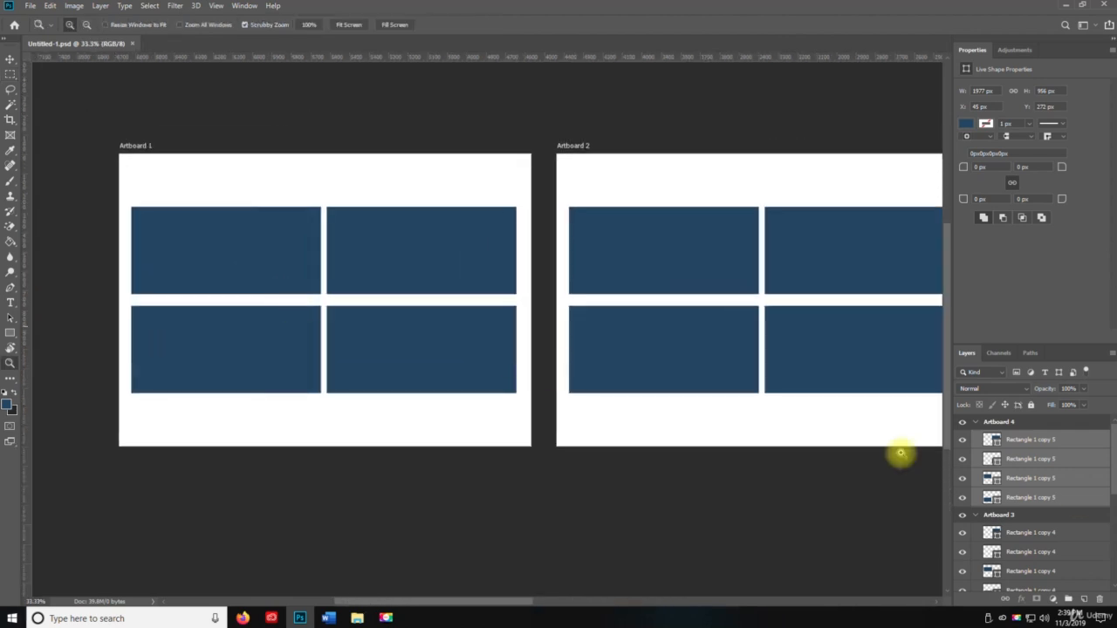
pyautogui.click(977, 423)
pyautogui.click(976, 439)
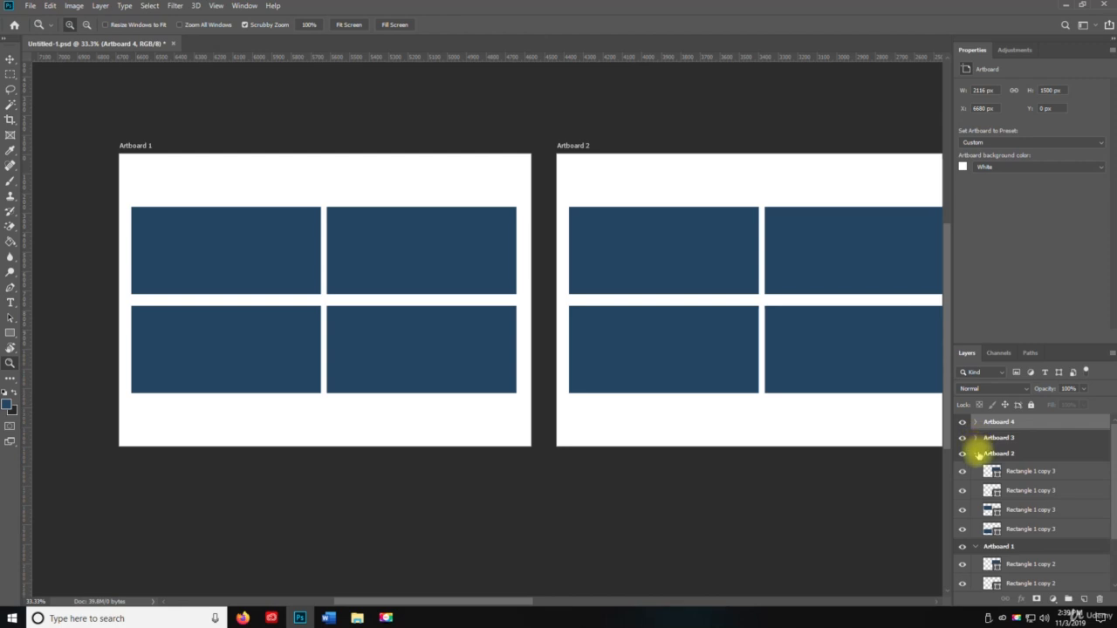
pyautogui.click(977, 455)
pyautogui.click(995, 485)
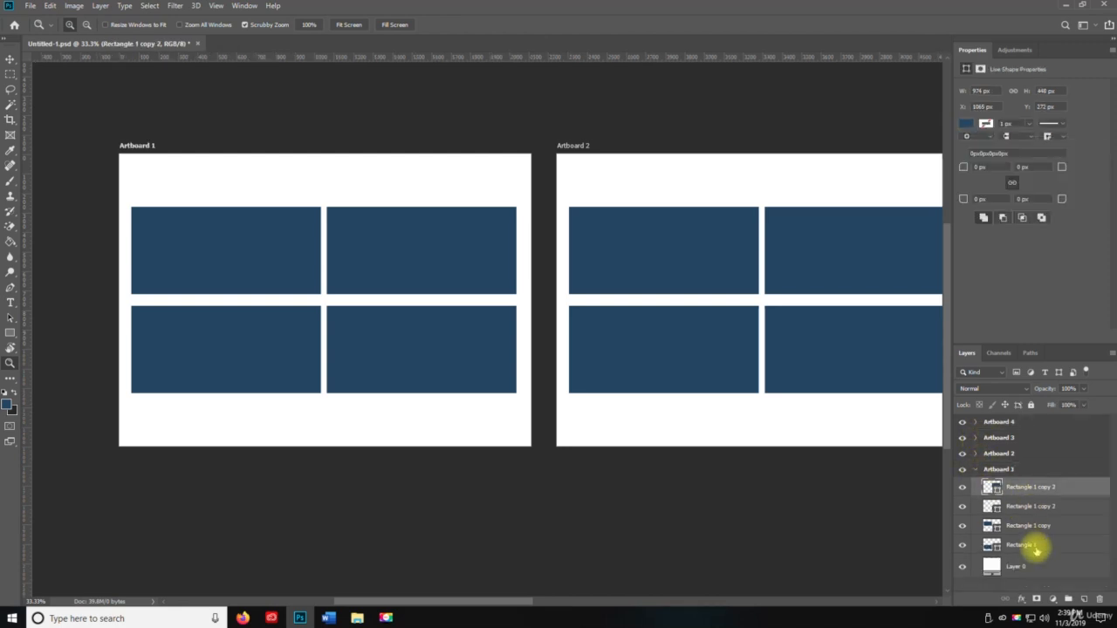
pyautogui.keyDown('shift'); pyautogui.click(1036, 548); pyautogui.keyUp('shift')
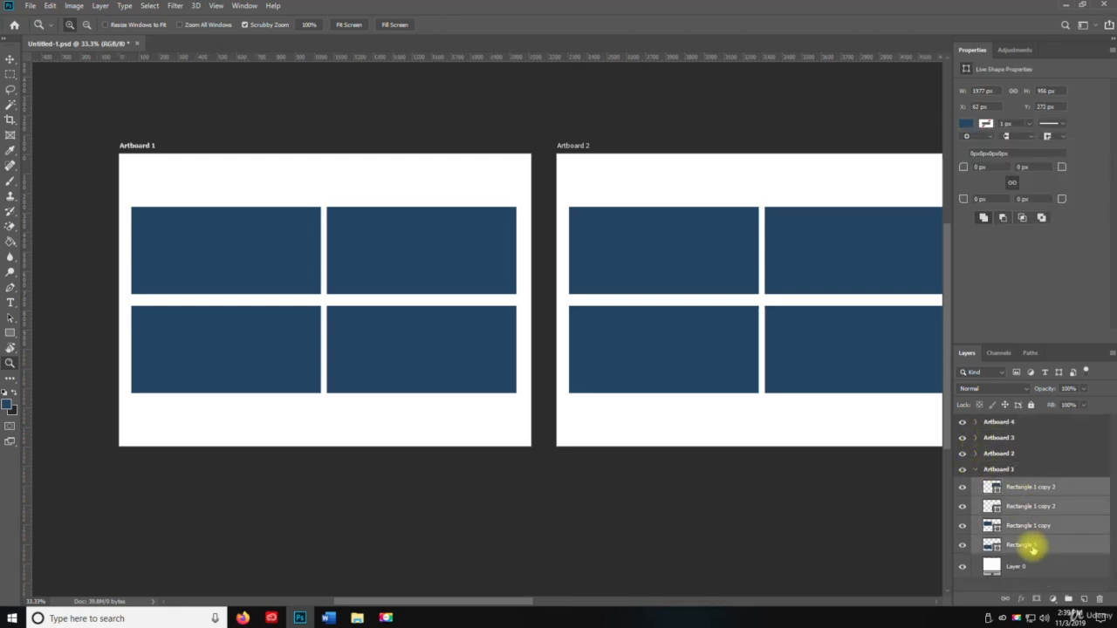
pyautogui.press('Delete')
# Step: On a new layer in Artboard 1, fill a rectangular selection of about 911 × 455 px near the top-left with the foreground blue
pyautogui.moveTo(331, 281); pyautogui.dragTo(391, 307)
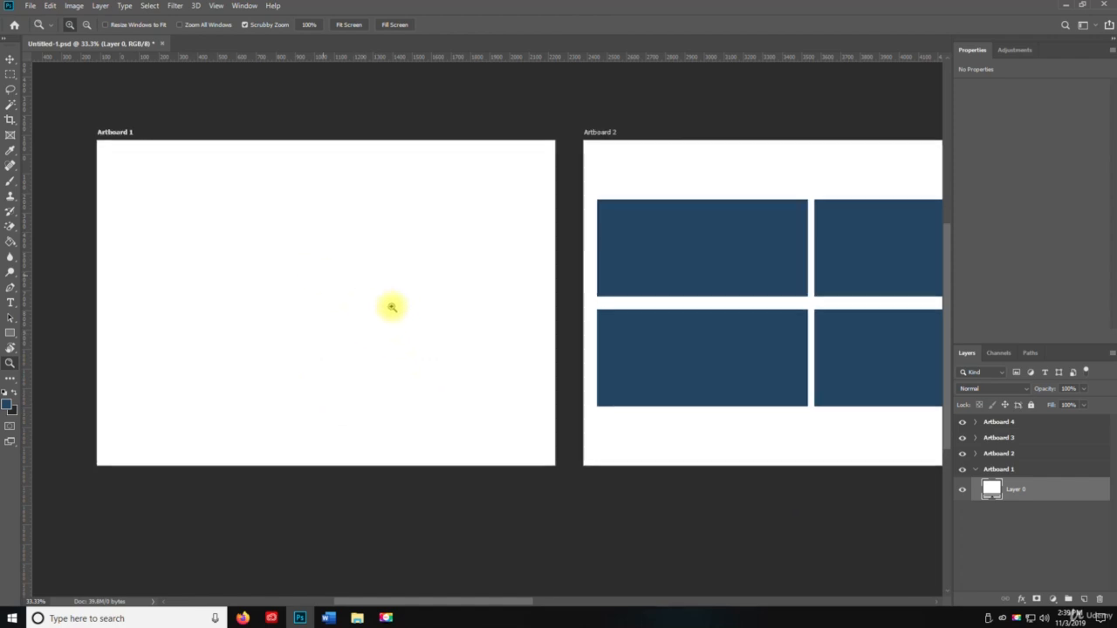
pyautogui.click(345, 320)
pyautogui.keyDown('alt'); pyautogui.click(351, 318); pyautogui.keyUp('alt')
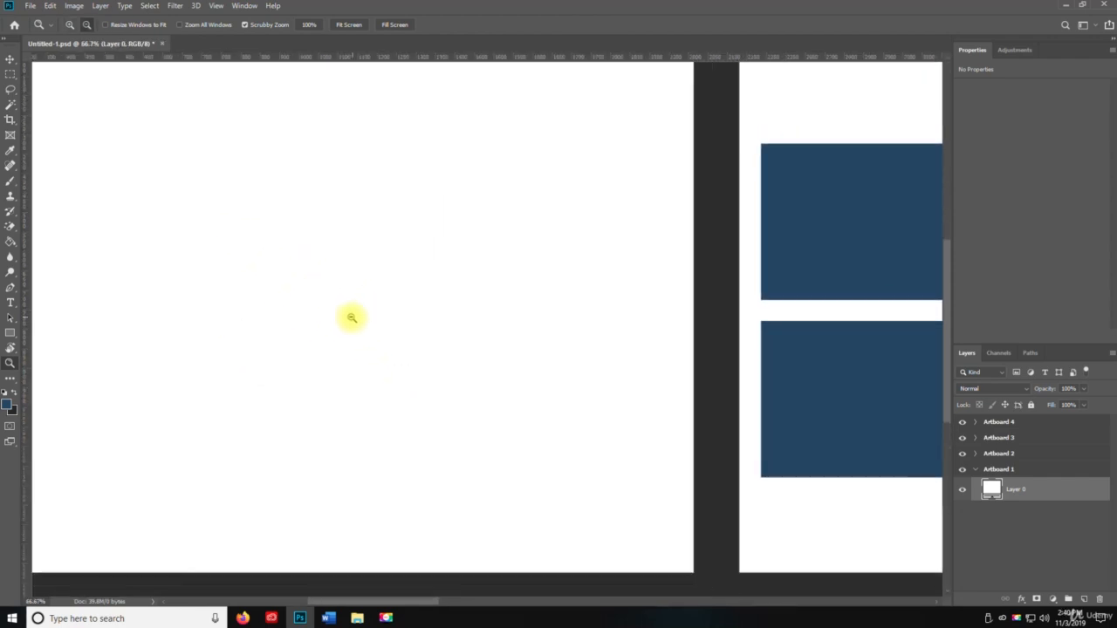
pyautogui.press('space')
pyautogui.moveTo(369, 311); pyautogui.dragTo(563, 331)
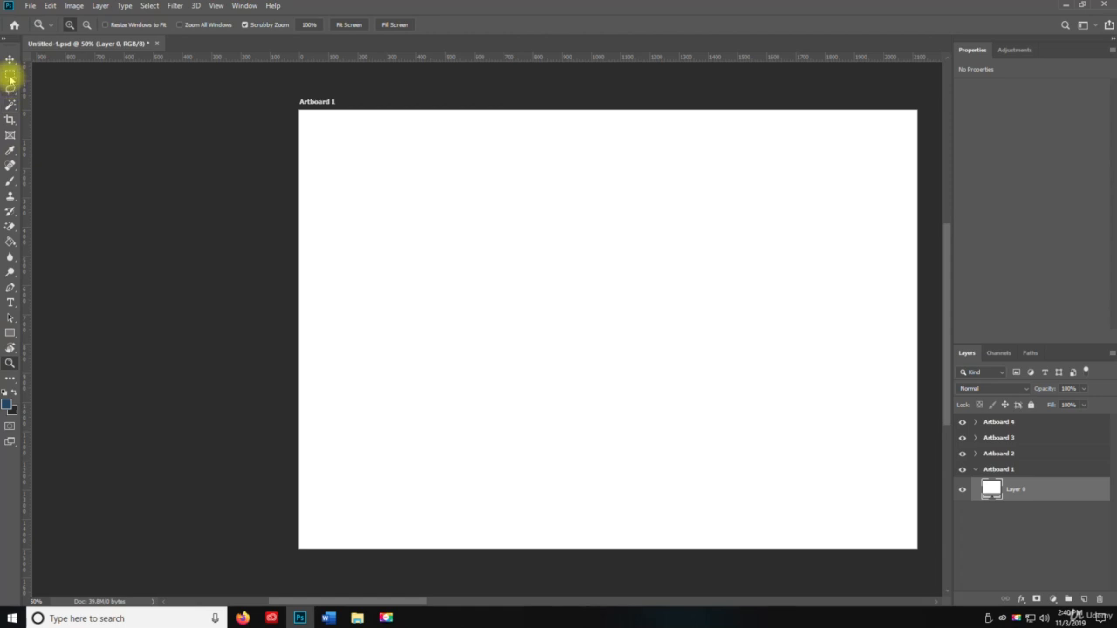
pyautogui.click(10, 75)
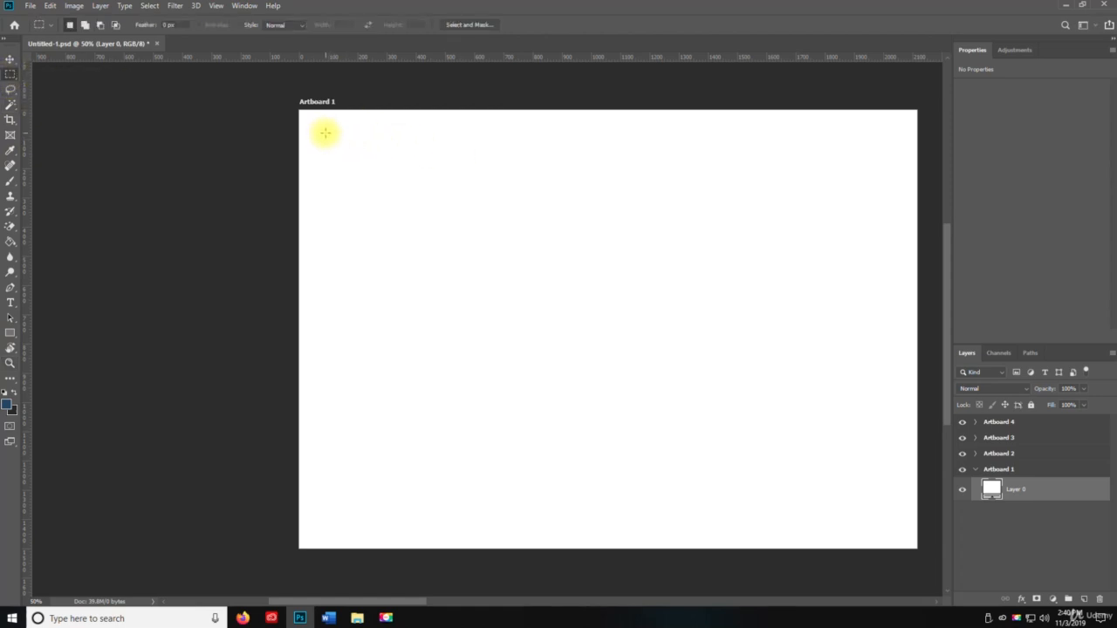
pyautogui.moveTo(325, 133); pyautogui.dragTo(591, 265)
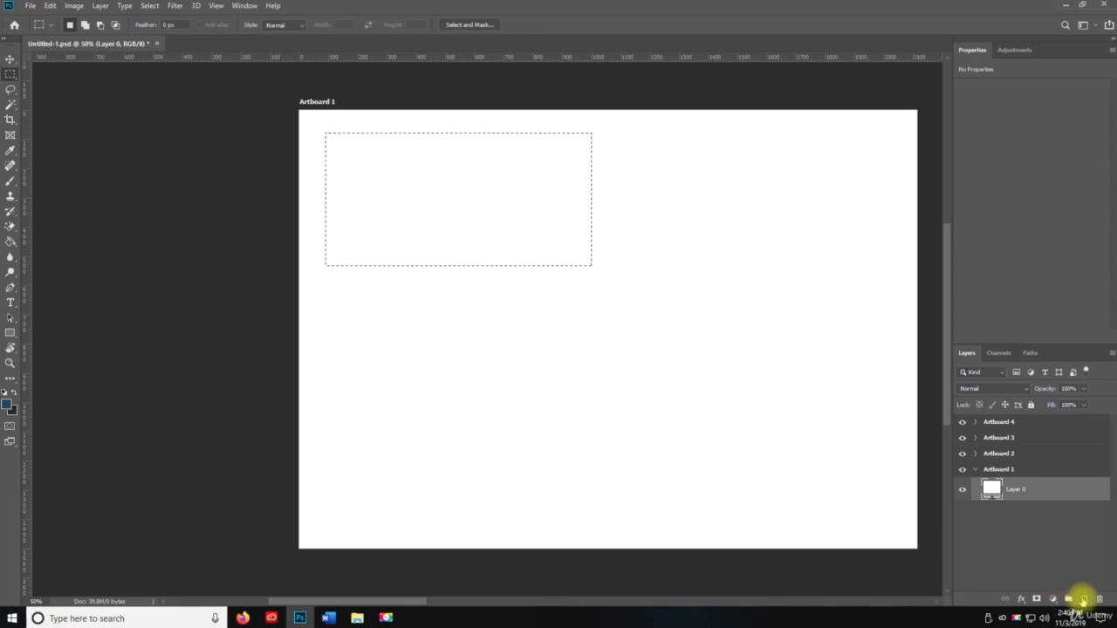
pyautogui.click(1083, 599)
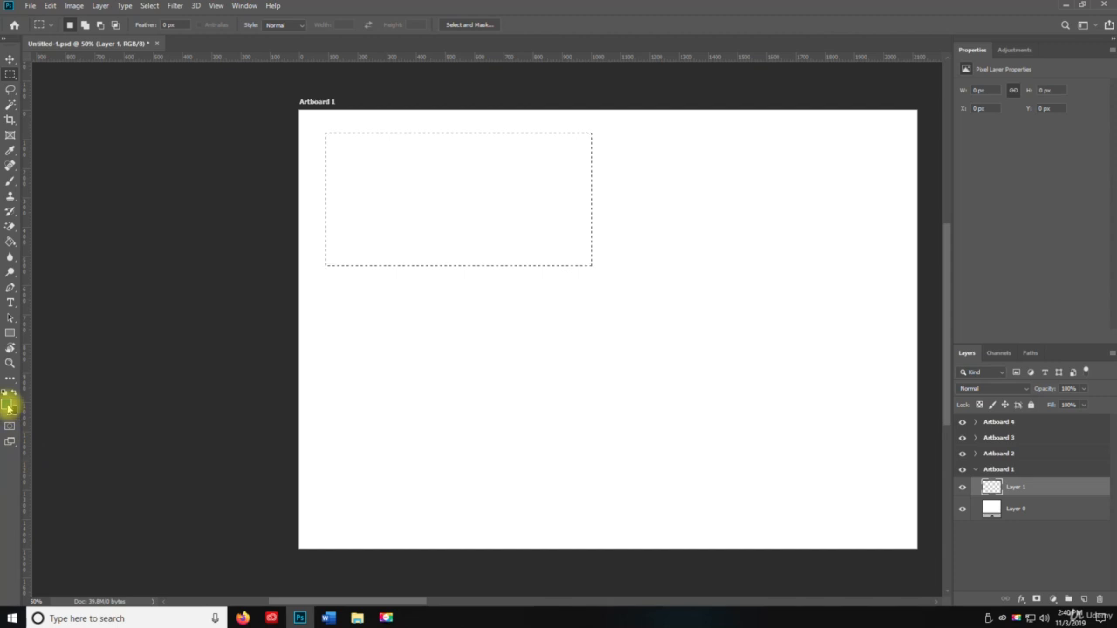
pyautogui.click(11, 244)
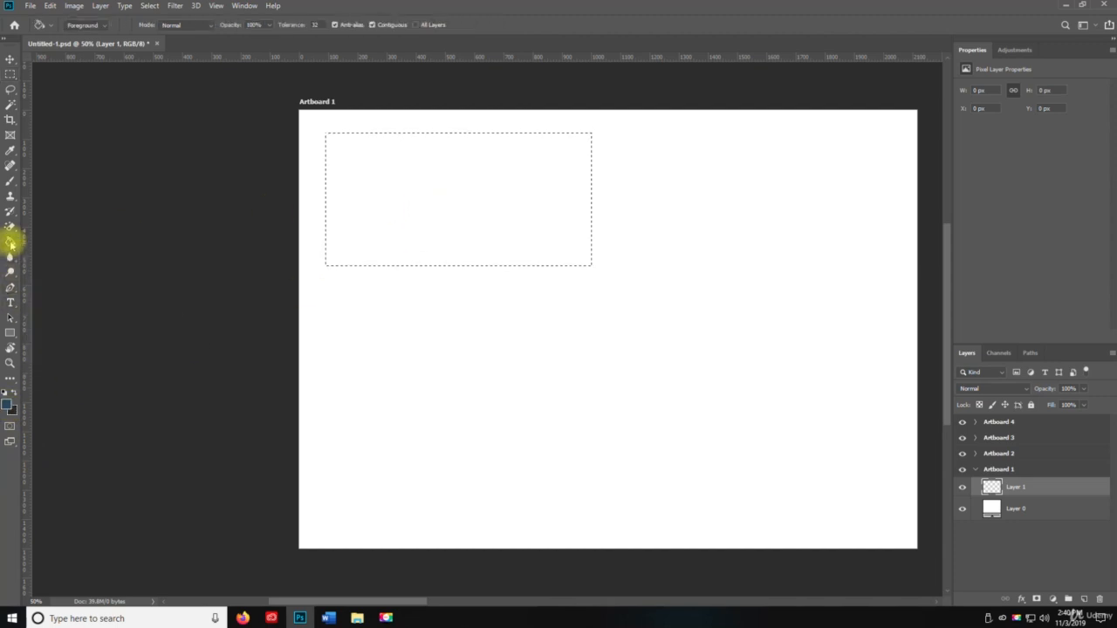
pyautogui.click(389, 176)
pyautogui.hotkey('ctrl', 'd')
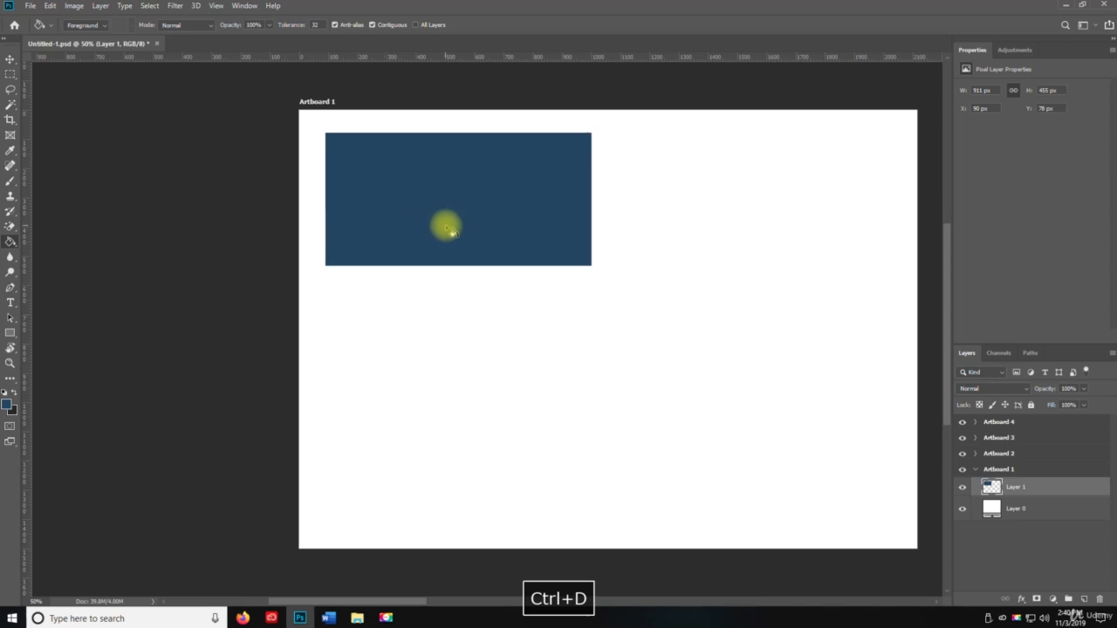
# Step: With the Move tool, duplicate the blue rectangle and place the copy directly below the original
pyautogui.press('v')
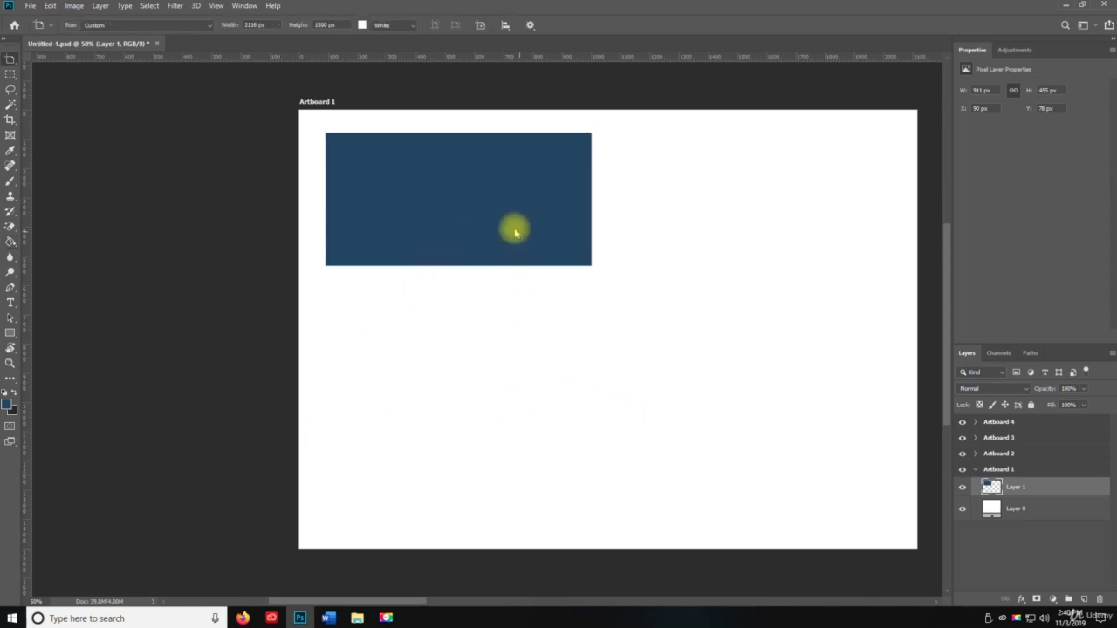
pyautogui.rightClick(465, 216)
pyautogui.press('Escape')
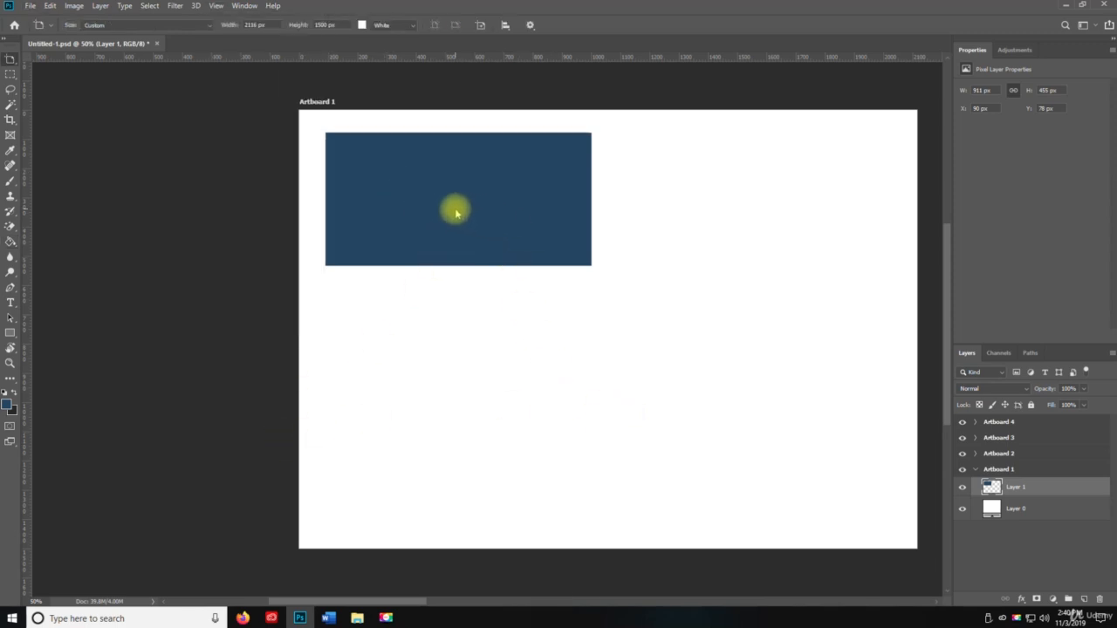
pyautogui.rightClick(453, 193)
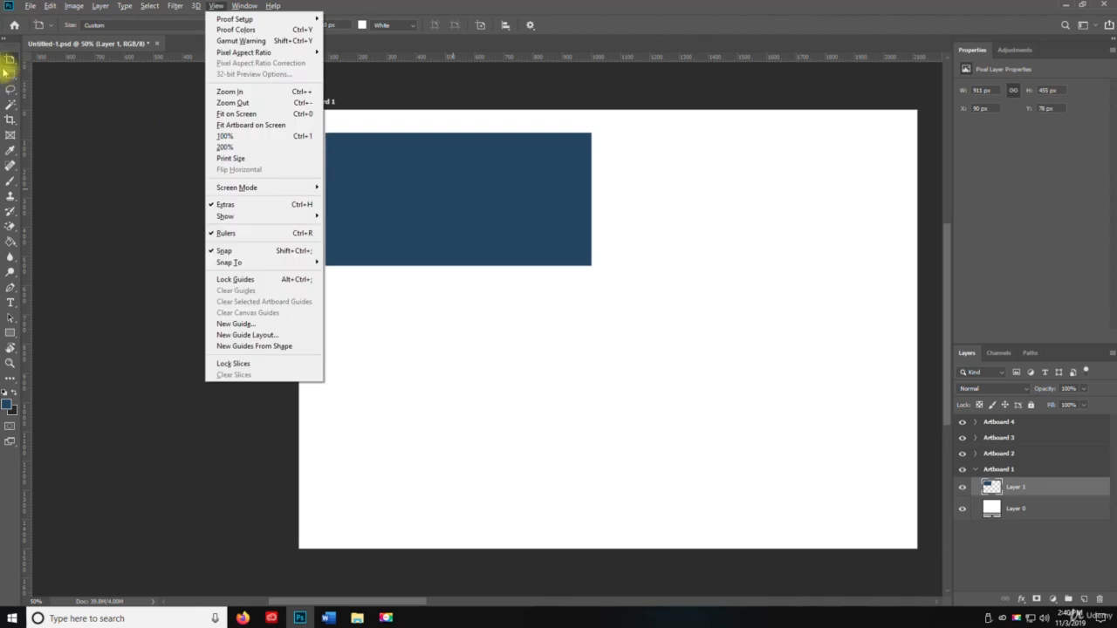
pyautogui.click(11, 65)
pyautogui.rightClick(11, 65)
pyautogui.click(44, 69)
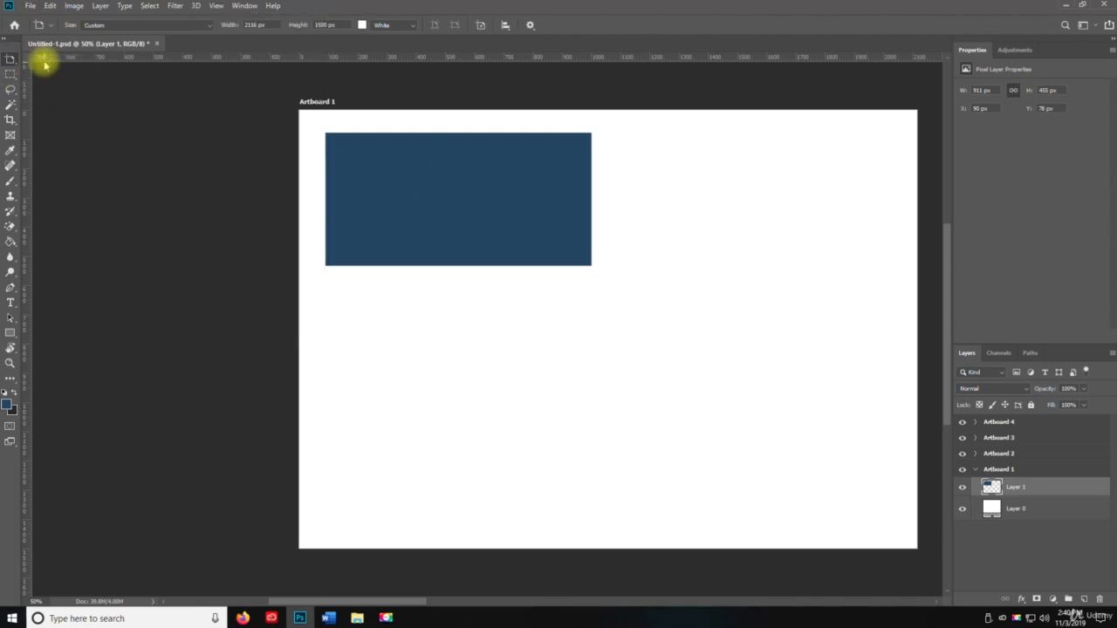
pyautogui.rightClick(11, 64)
pyautogui.click(54, 59)
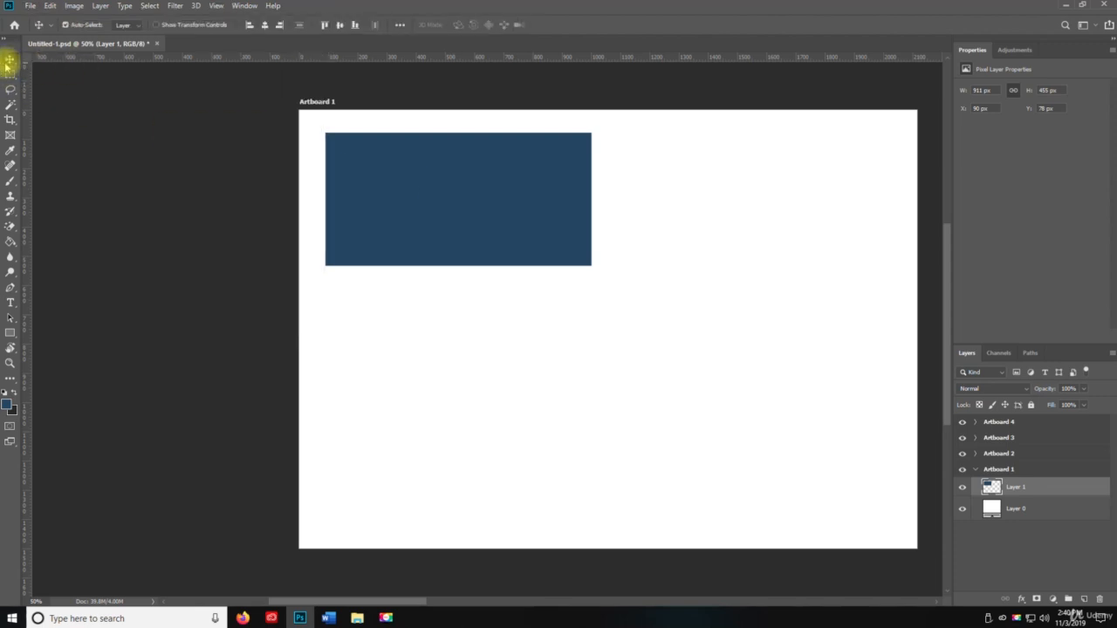
pyautogui.moveTo(443, 207); pyautogui.dragTo(442, 355)
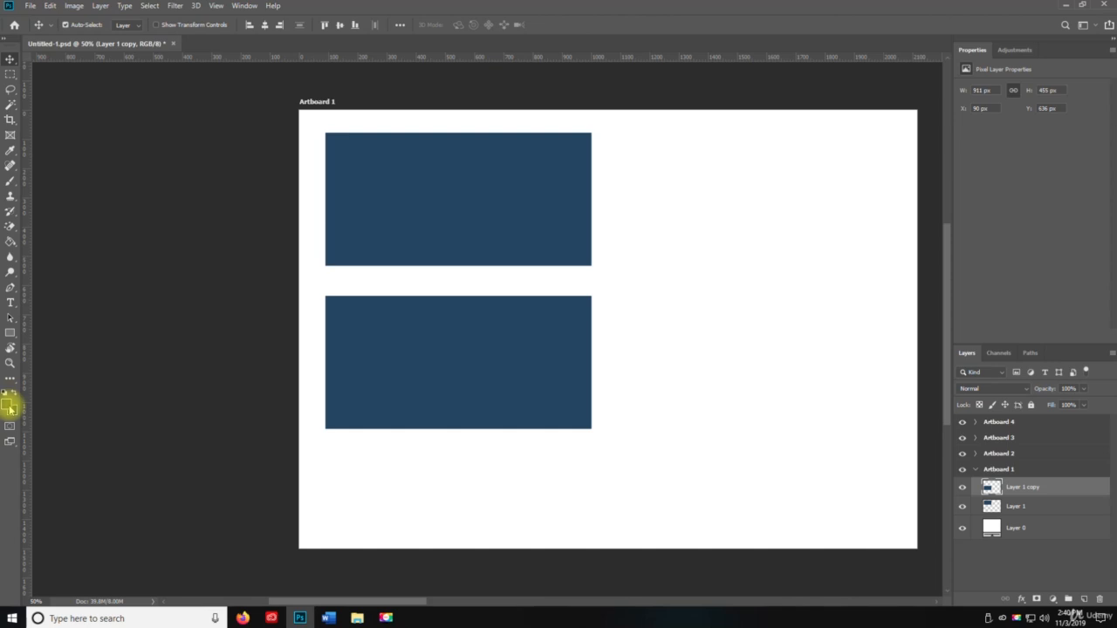
# Step: Fill the lower rectangle copy with dark gray using the Paint Bucket tool
pyautogui.press('g')
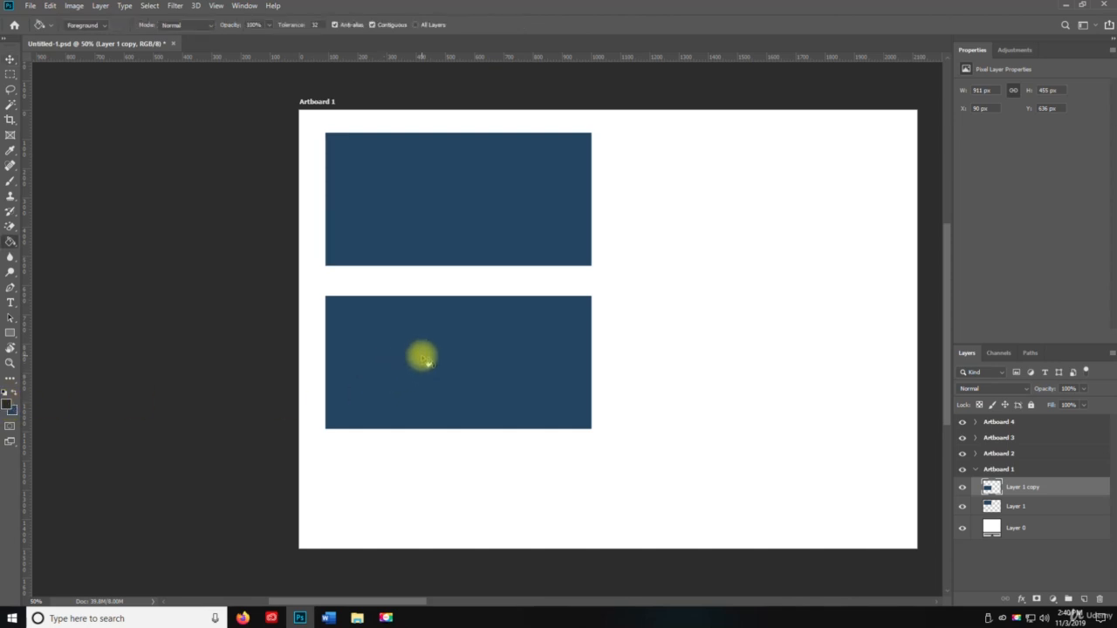
pyautogui.click(422, 357)
pyautogui.press('v')
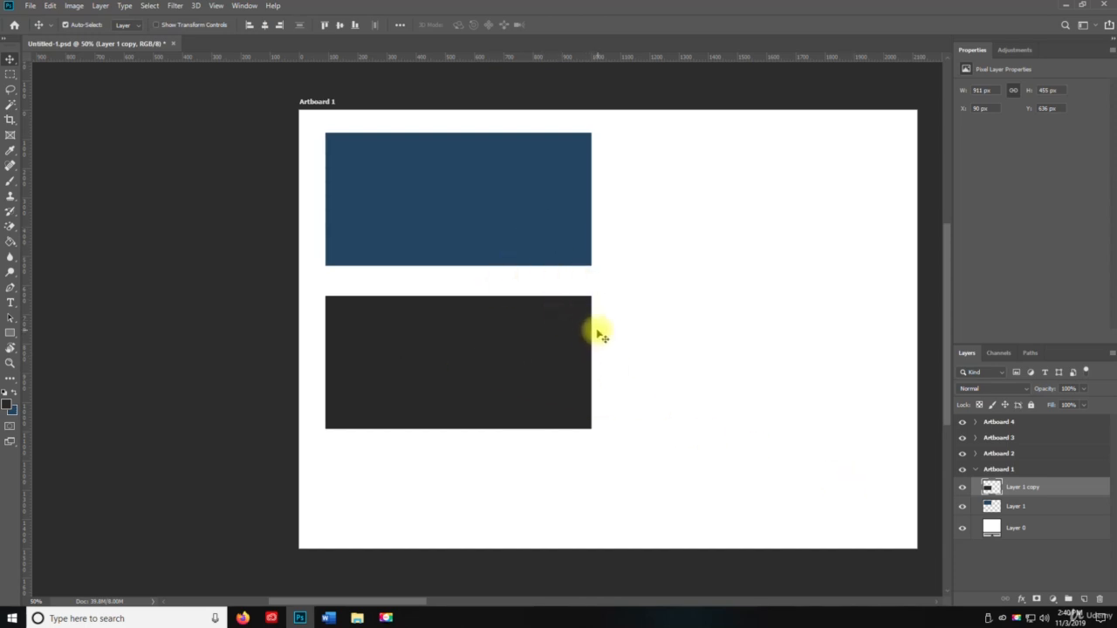
# Step: On a new layer, fill an elliptical selection of about 2.28 × 0.85 in inside the upper rectangle with dark gray
pyautogui.click(13, 77)
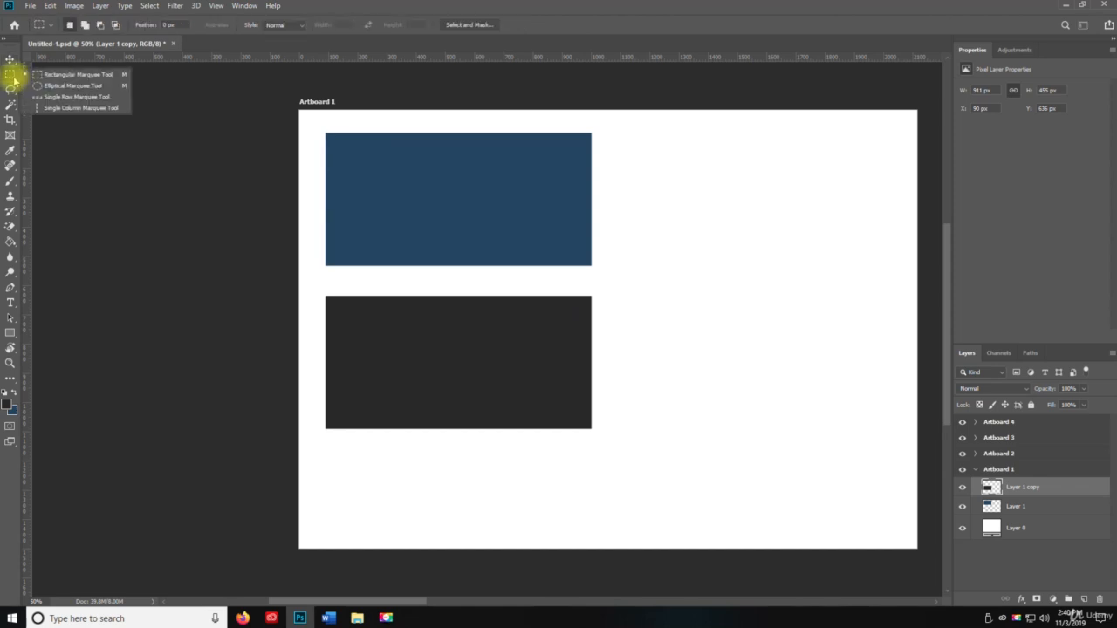
pyautogui.click(70, 86)
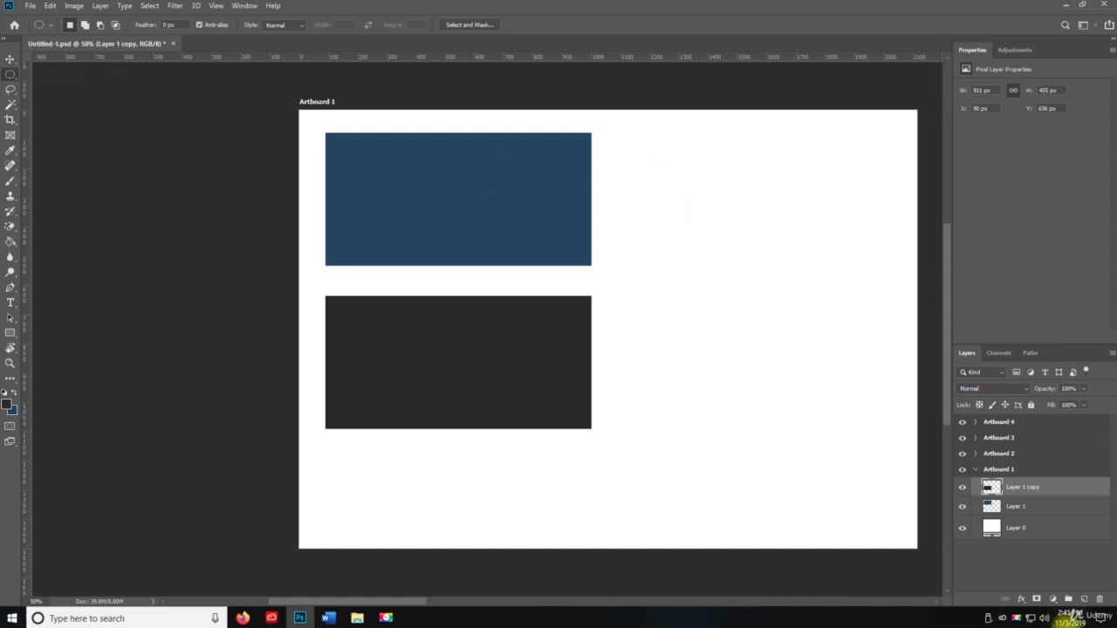
pyautogui.click(1084, 598)
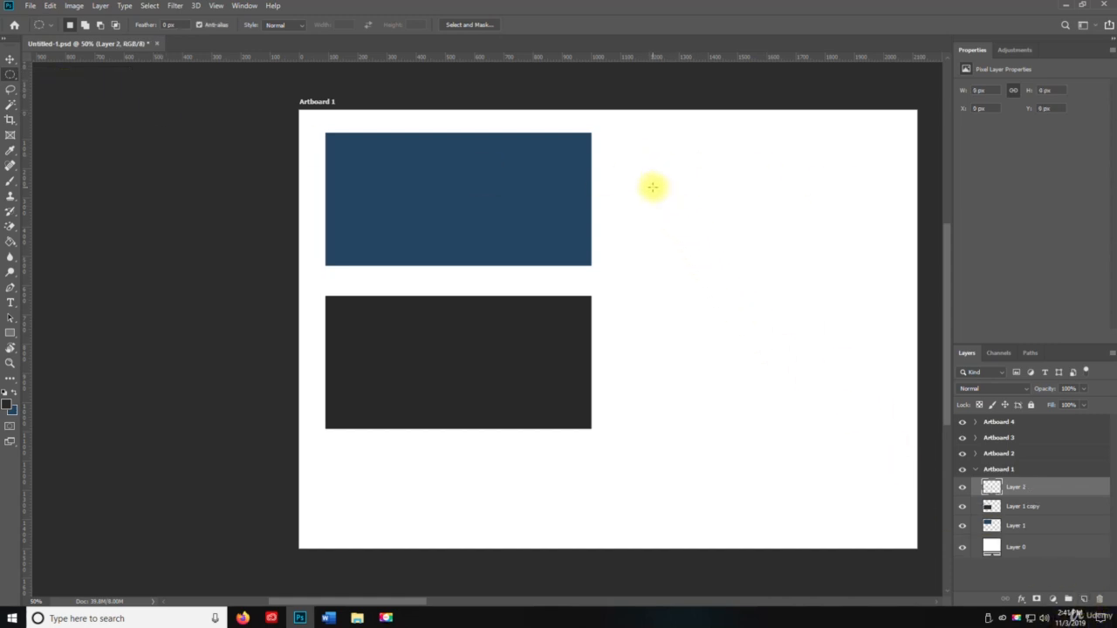
pyautogui.moveTo(365, 166); pyautogui.dragTo(567, 237)
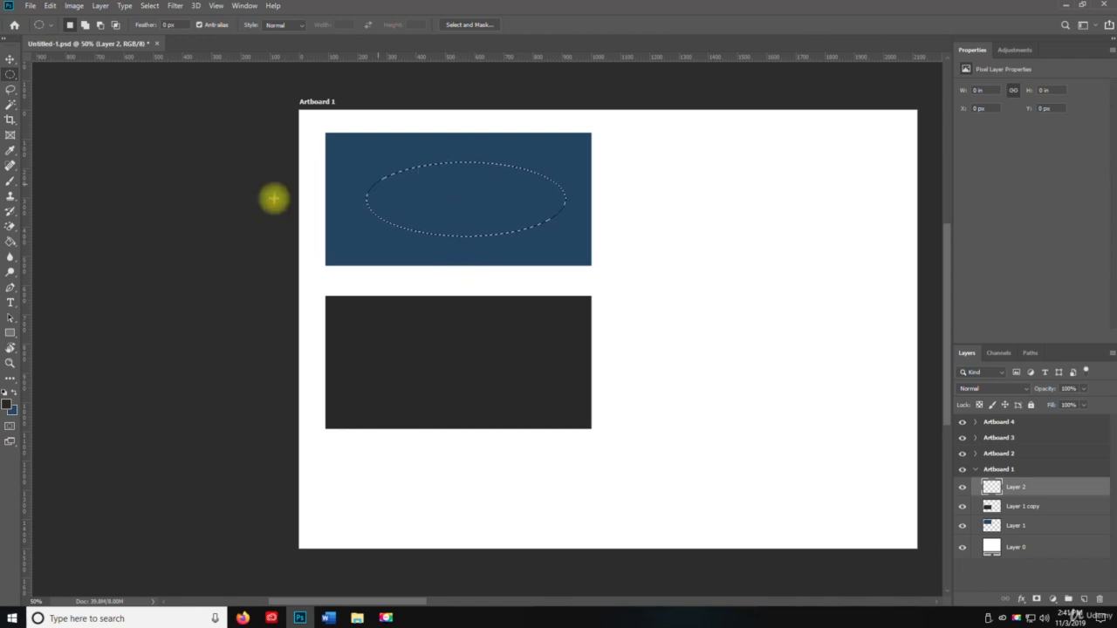
pyautogui.click(11, 241)
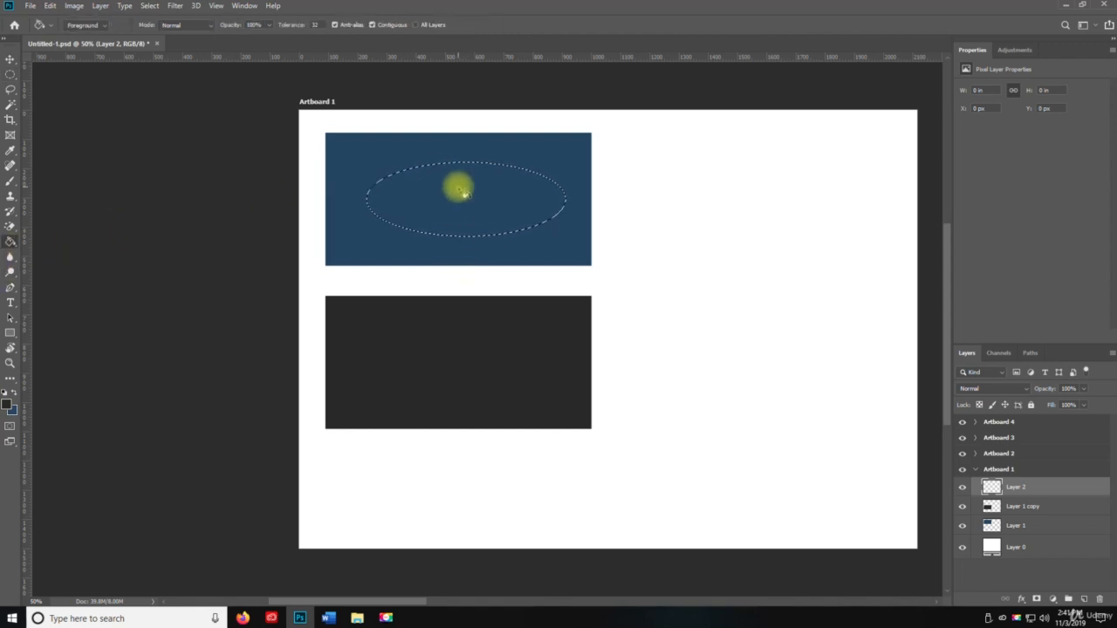
pyautogui.click(463, 193)
pyautogui.hotkey('ctrl', 'd')
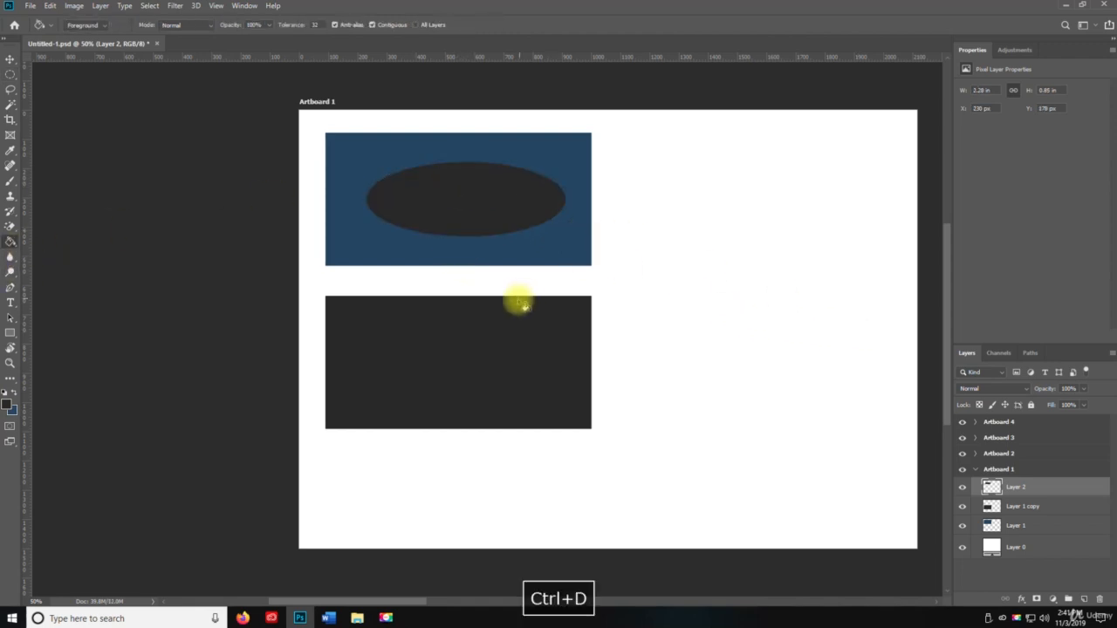
# Step: Duplicate the ellipse onto the lower rectangle and fill the copy with the blue colour
pyautogui.press('v')
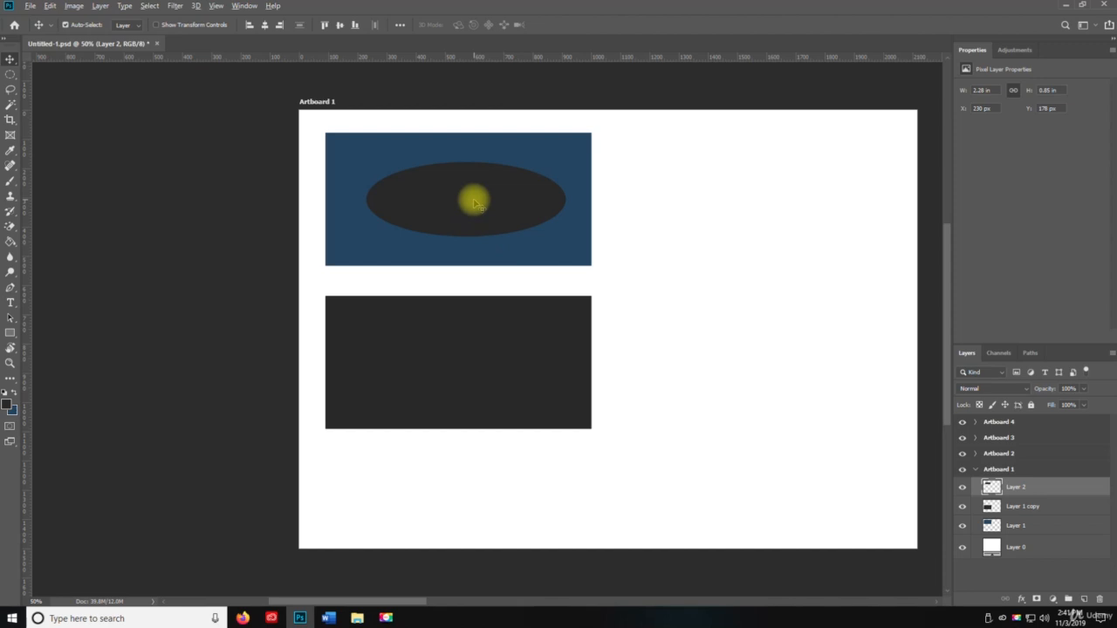
pyautogui.moveTo(475, 202); pyautogui.dragTo(446, 362)
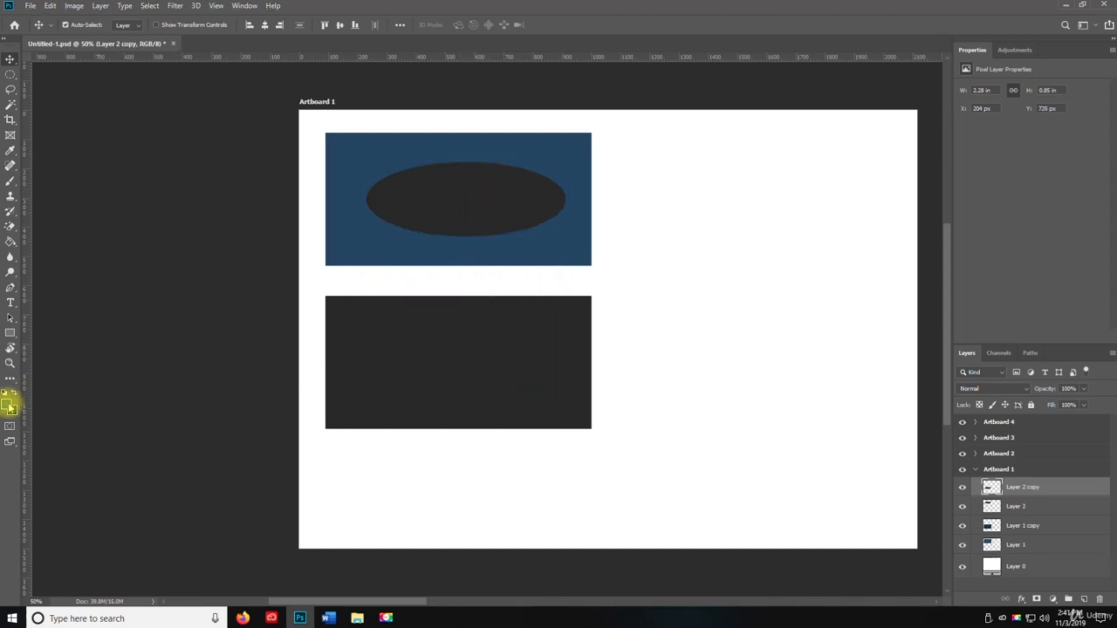
pyautogui.press('g')
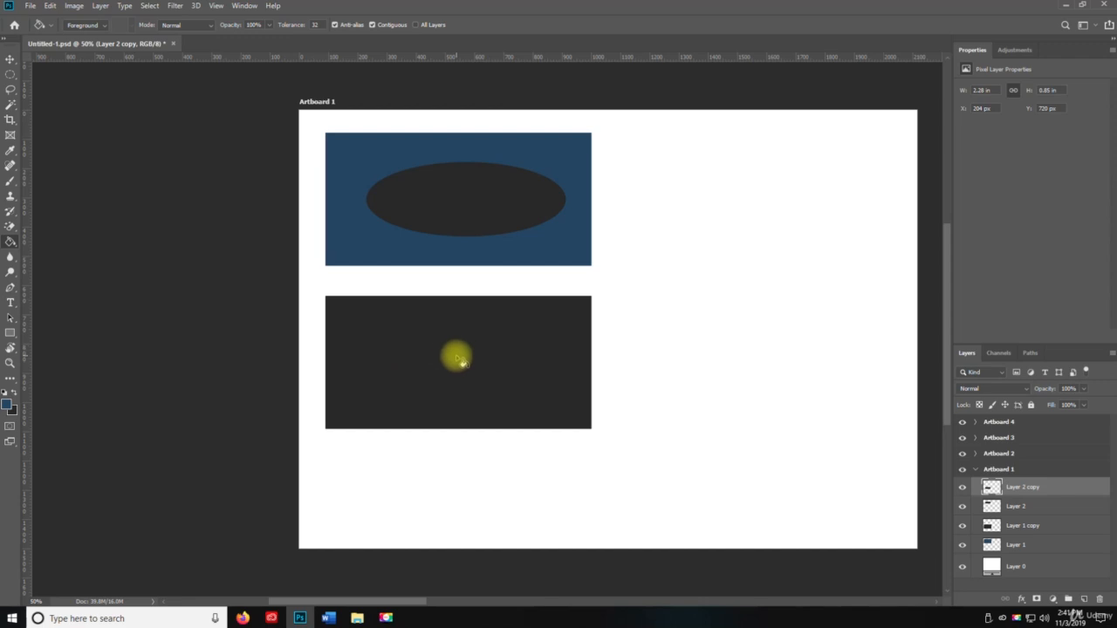
pyautogui.click(460, 363)
pyautogui.press('v')
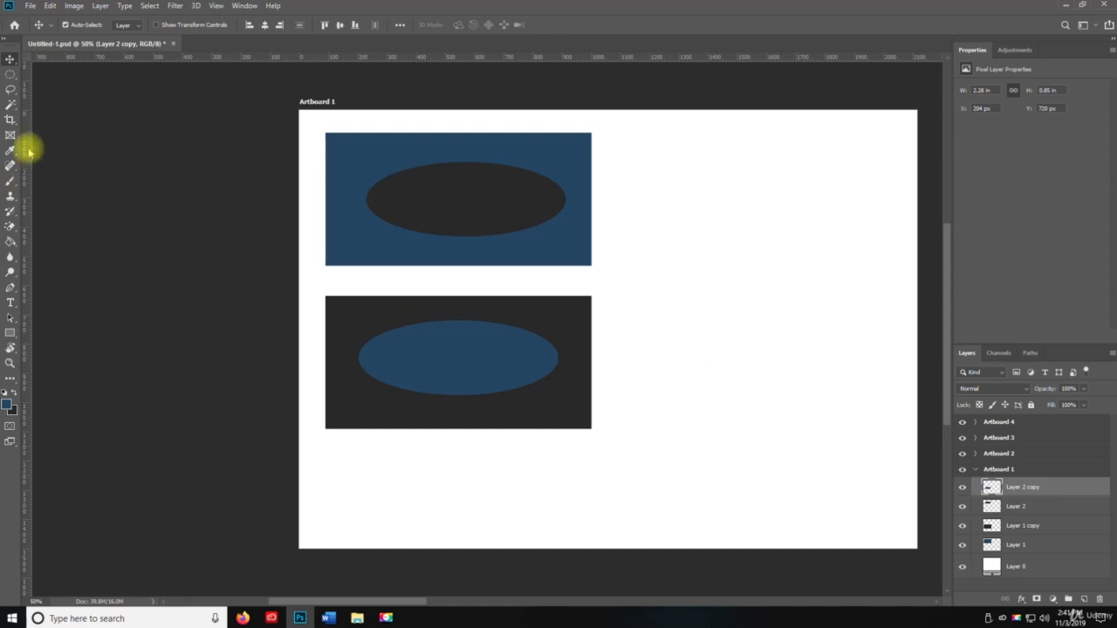
# Step: Try to delete a single-pixel horizontal row through the upper ellipse with the Single Row Marquee tool
pyautogui.click(11, 78)
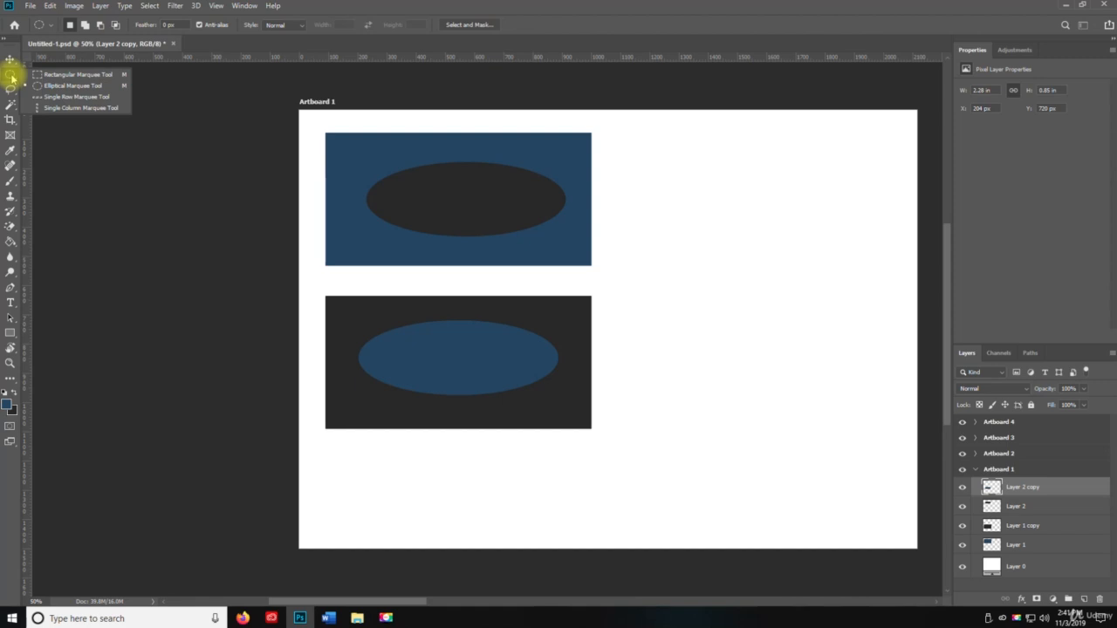
pyautogui.click(80, 97)
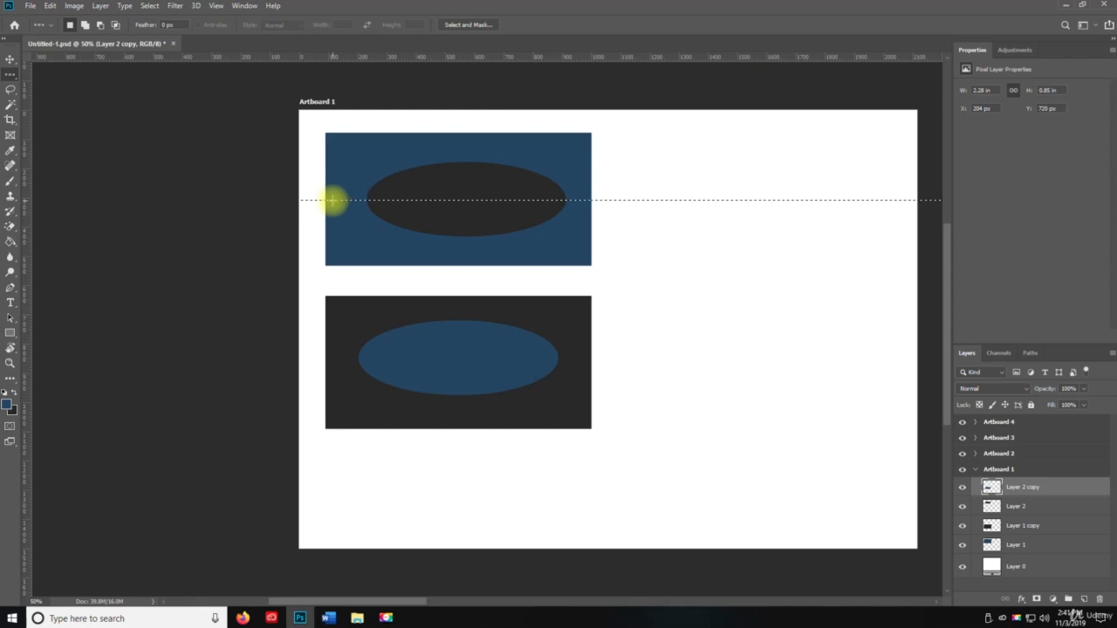
pyautogui.press('Delete')
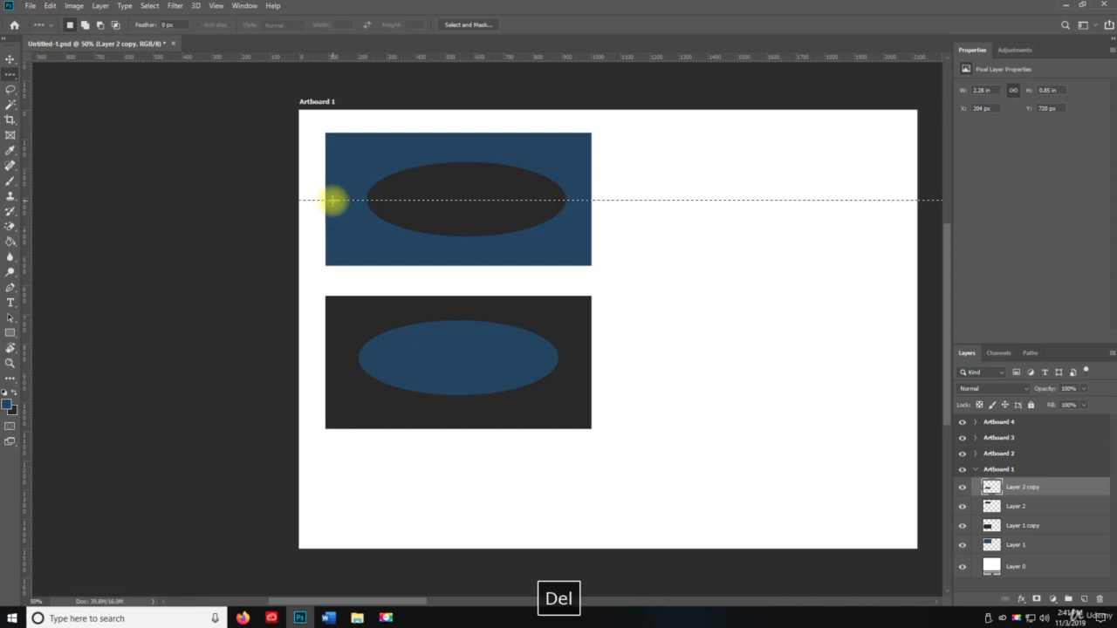
pyautogui.hotkey('ctrl', 'd')
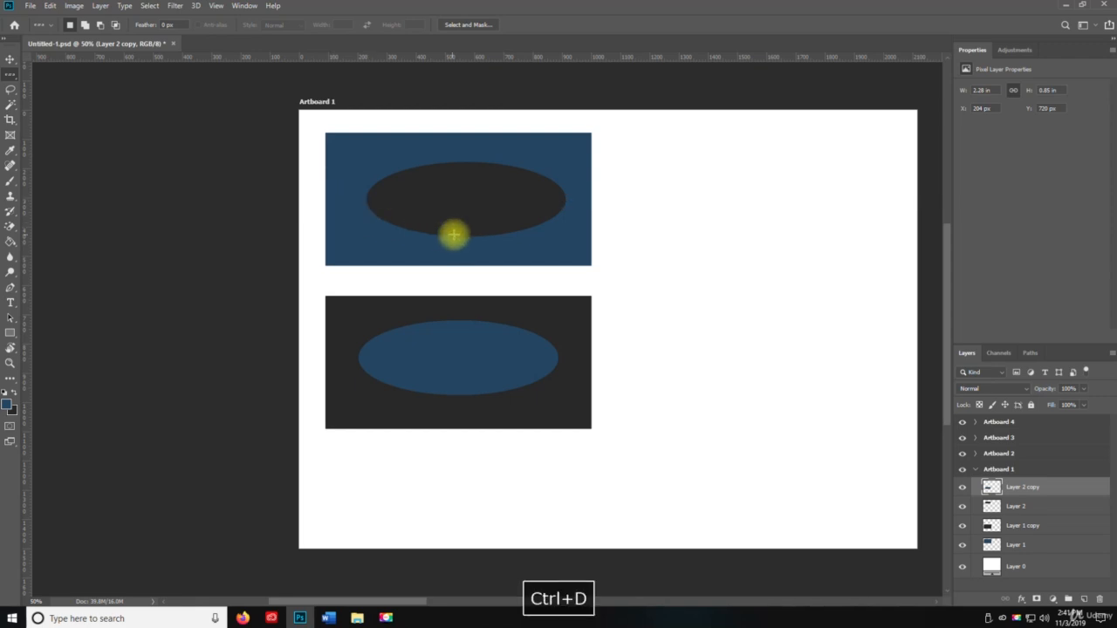
# Step: Select the upper ellipse's layer and delete a single-pixel horizontal row through the ellipse's middle
pyautogui.click(963, 487)
pyautogui.click(963, 486)
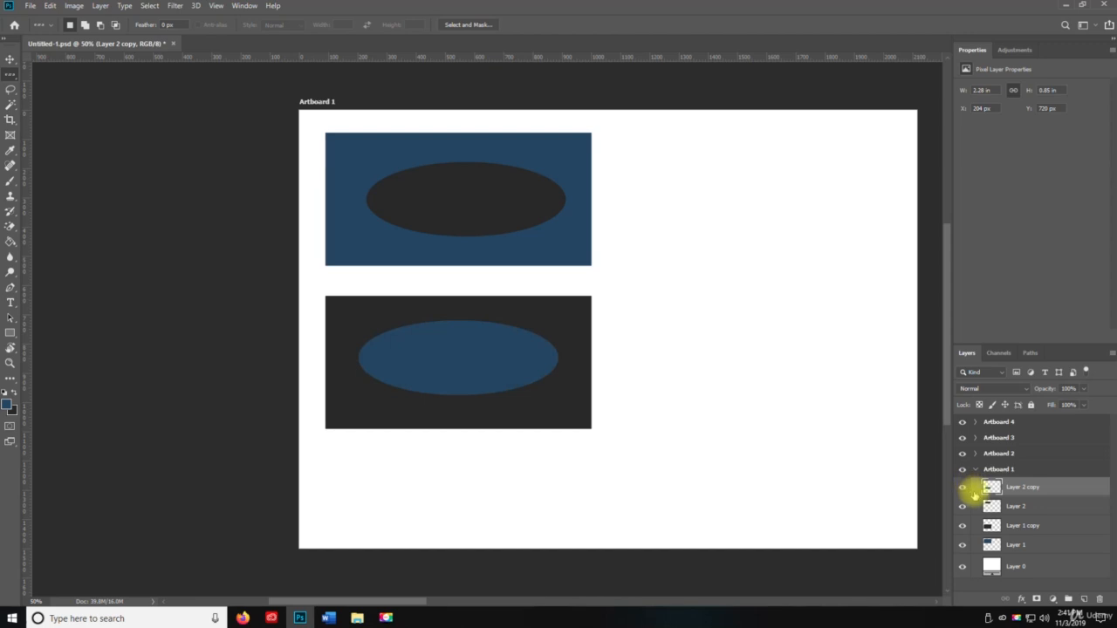
pyautogui.click(991, 505)
pyautogui.click(962, 506)
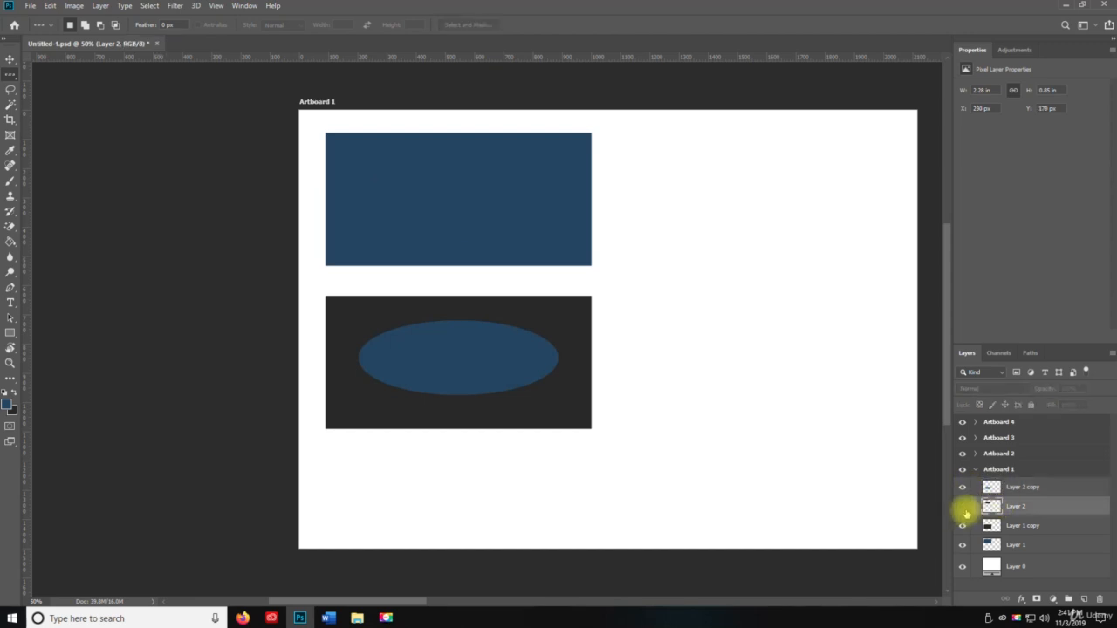
pyautogui.click(963, 506)
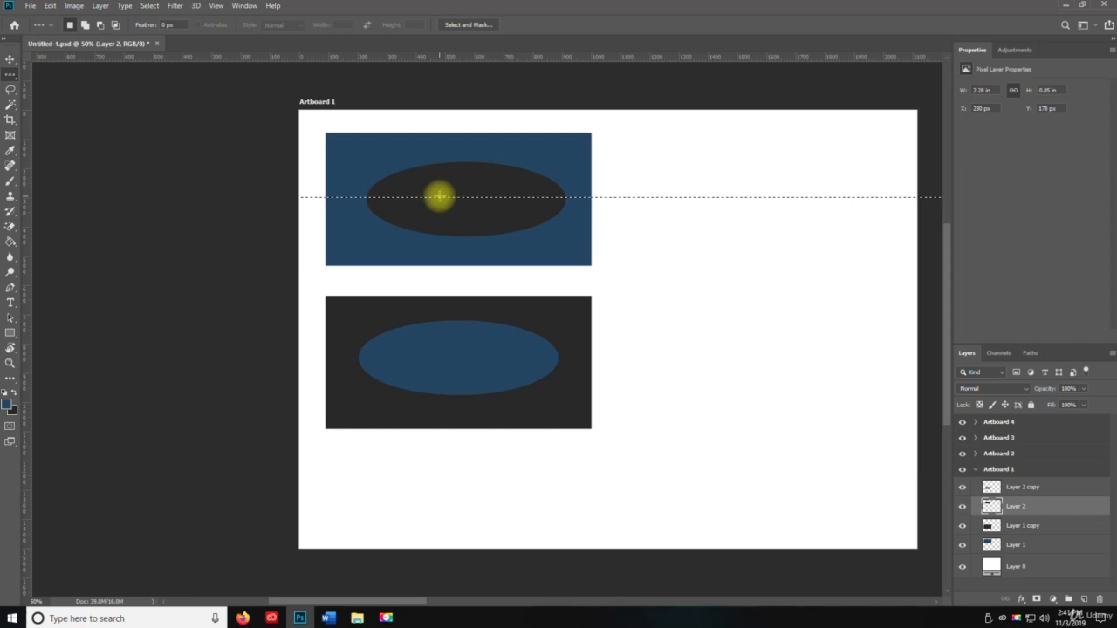
pyautogui.press('Delete')
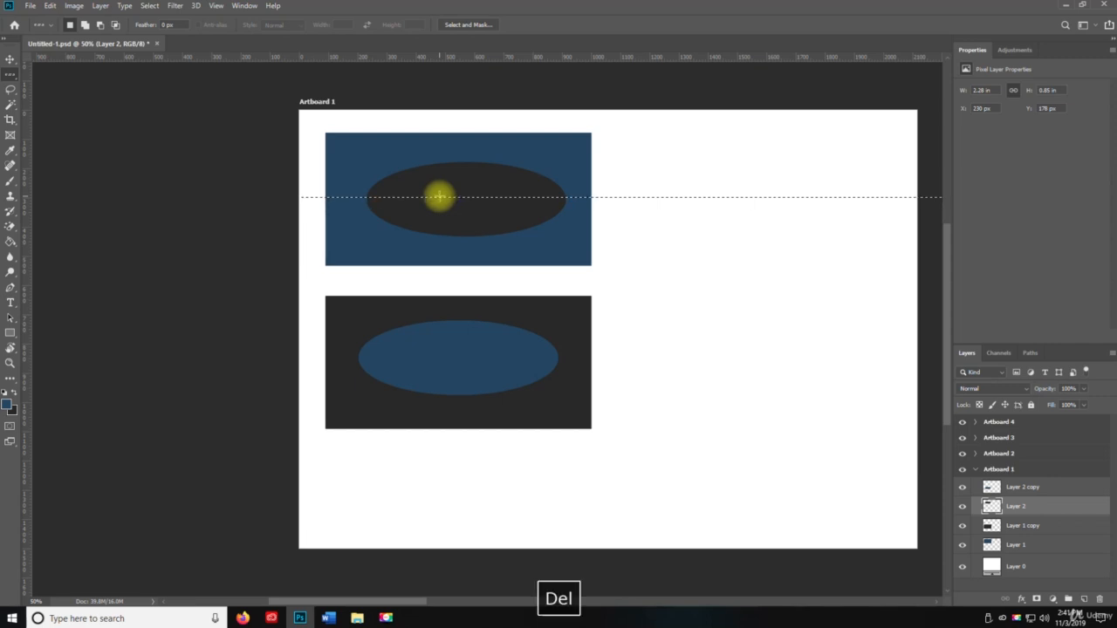
# Step: Delete a single-pixel vertical column through the upper ellipse's centre with the Single Column Marquee tool
pyautogui.click(673, 256)
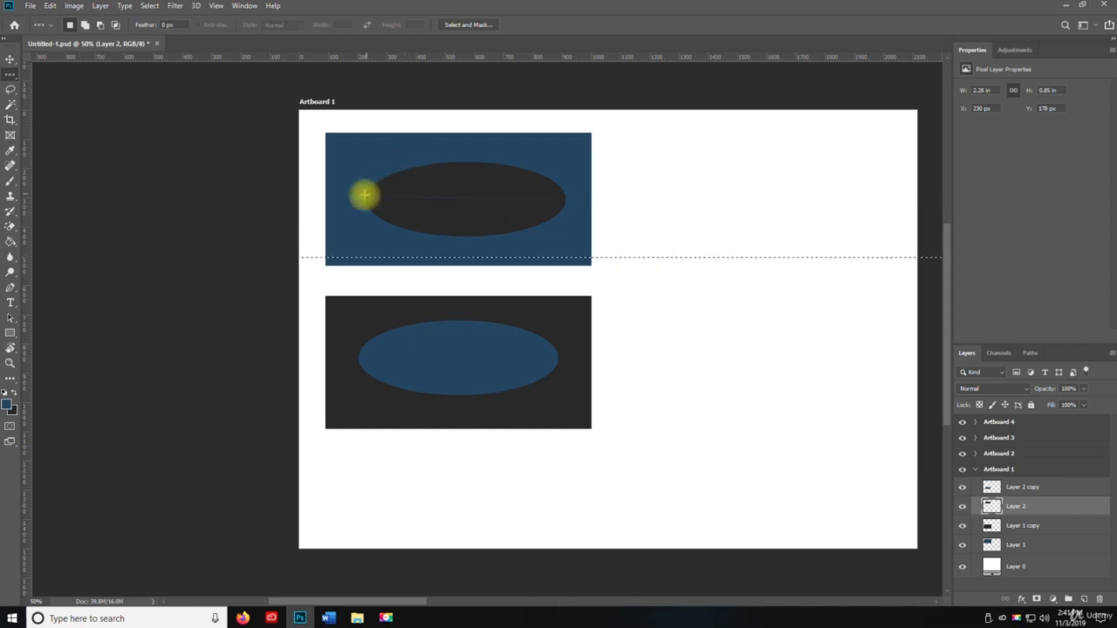
pyautogui.hotkey('ctrl', 'space')
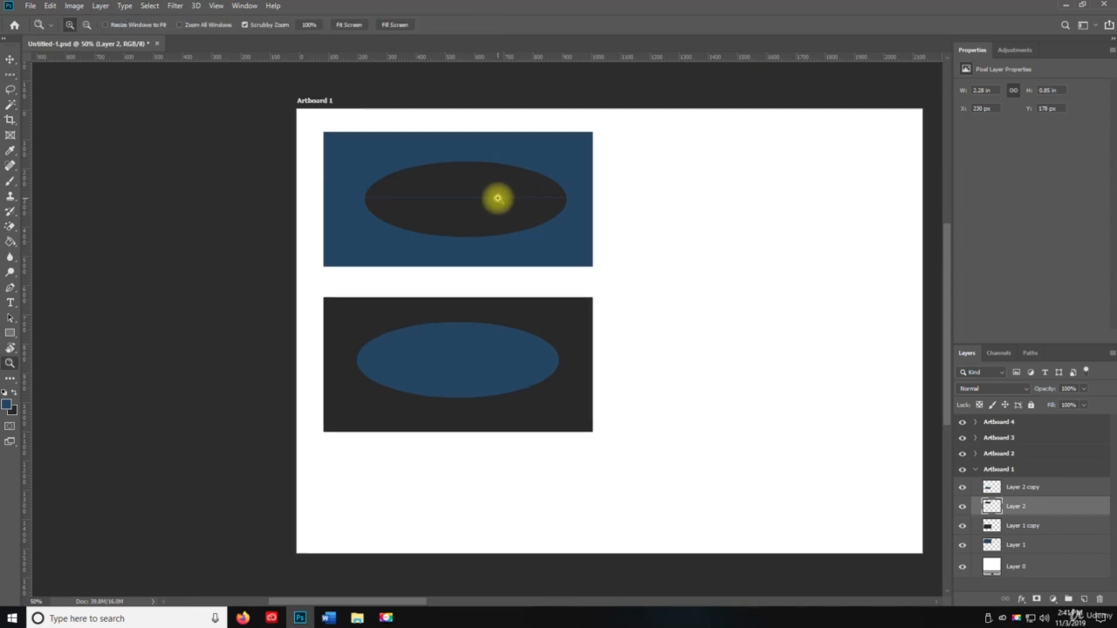
pyautogui.moveTo(498, 197); pyautogui.dragTo(374, 224)
pyautogui.moveTo(273, 228); pyautogui.dragTo(382, 267)
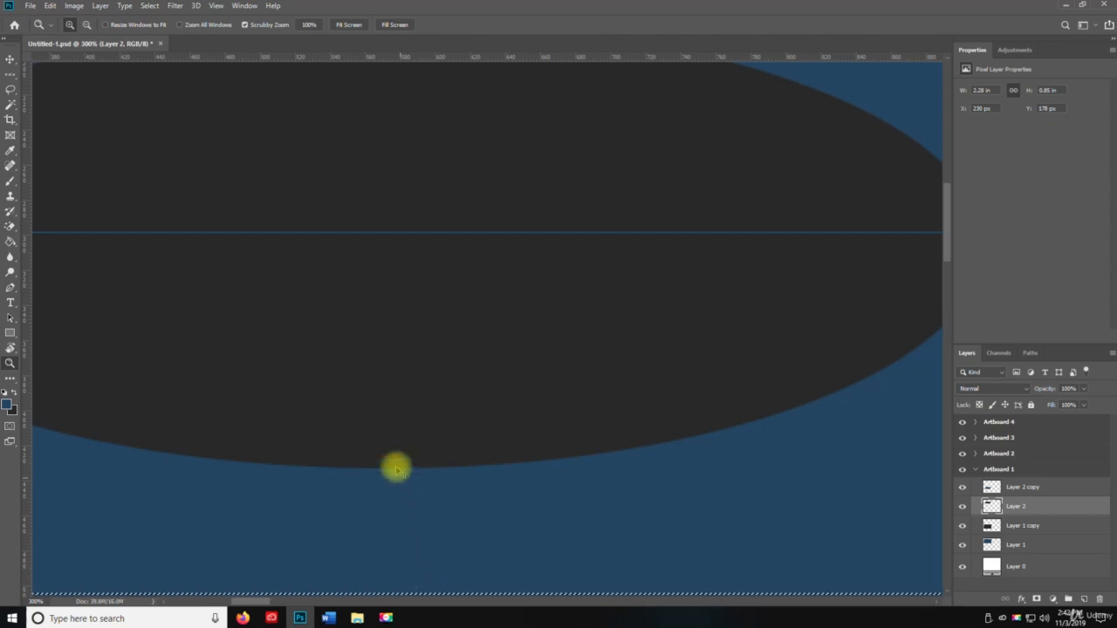
pyautogui.hotkey('ctrl', 'd')
pyautogui.moveTo(18, 77); pyautogui.dragTo(61, 108)
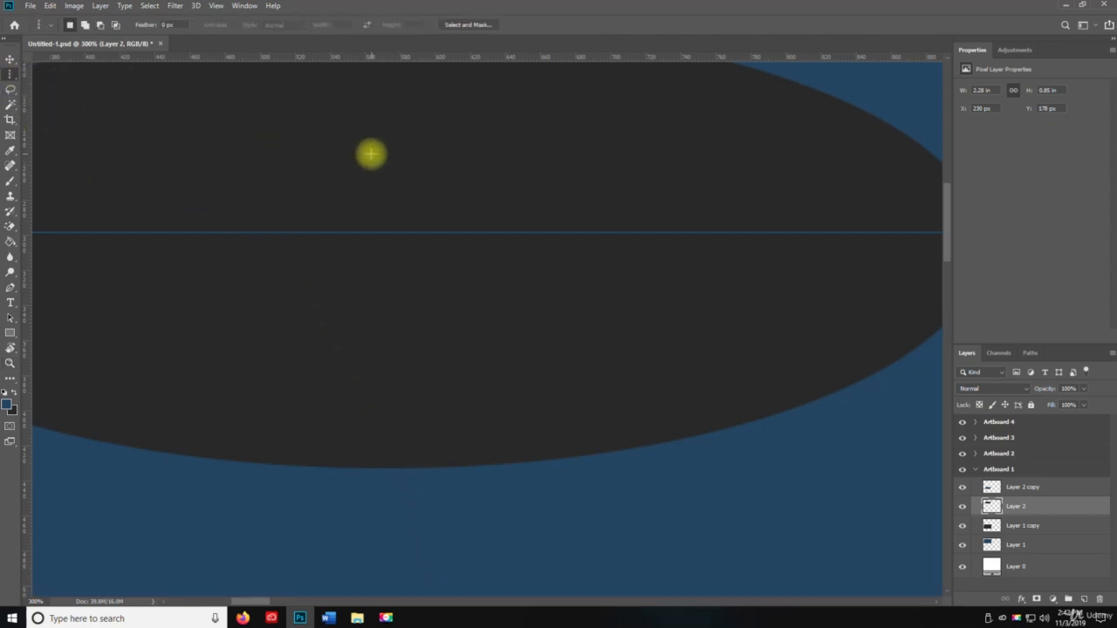
pyautogui.click(370, 156)
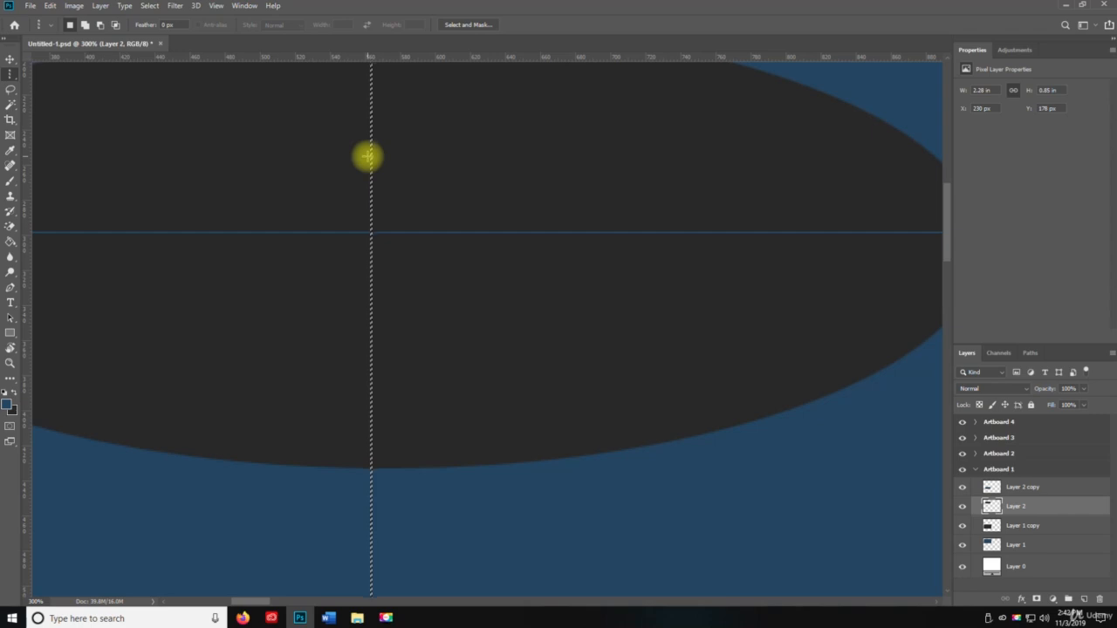
pyautogui.press('Delete')
pyautogui.hotkey('ctrl', 'd')
# Step: On the lower ellipse's layer, delete a single-pixel horizontal row through the lower ellipse's middle
pyautogui.press('z')
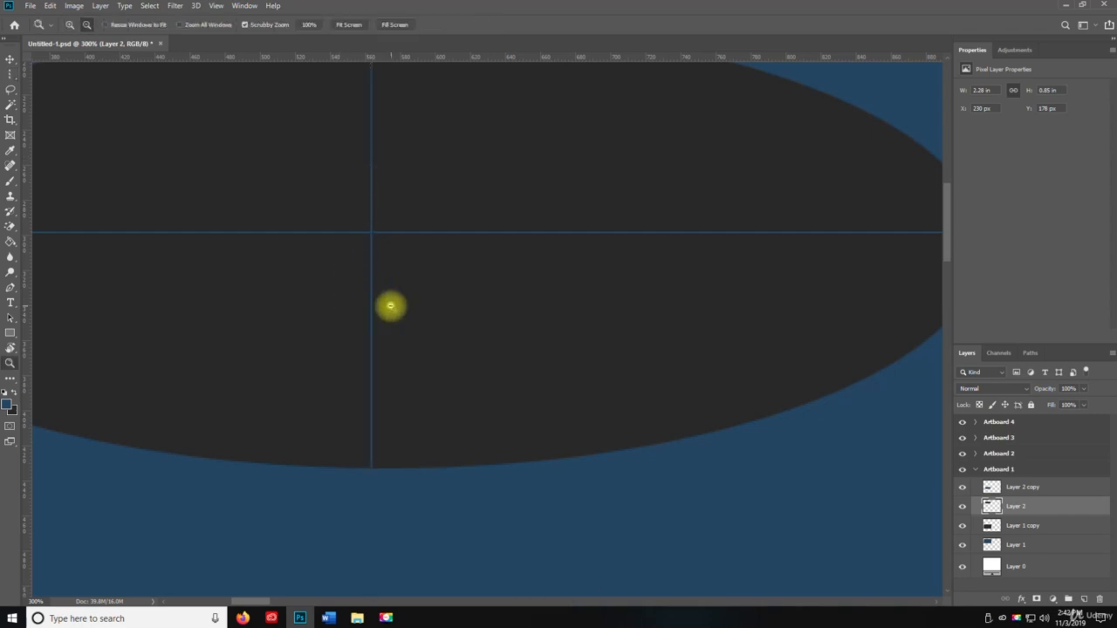
pyautogui.keyDown('alt'); pyautogui.click(390, 306); pyautogui.keyUp('alt')
pyautogui.keyDown('alt'); pyautogui.click(391, 307); pyautogui.keyUp('alt')
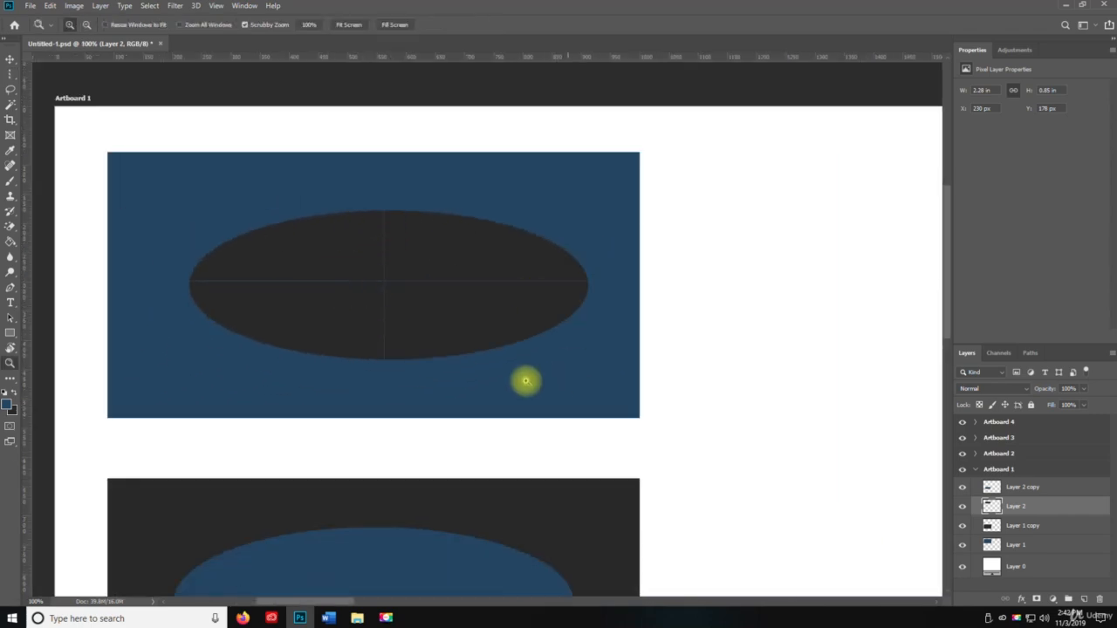
pyautogui.press('space')
pyautogui.moveTo(413, 404); pyautogui.dragTo(443, 112)
pyautogui.click(1012, 487)
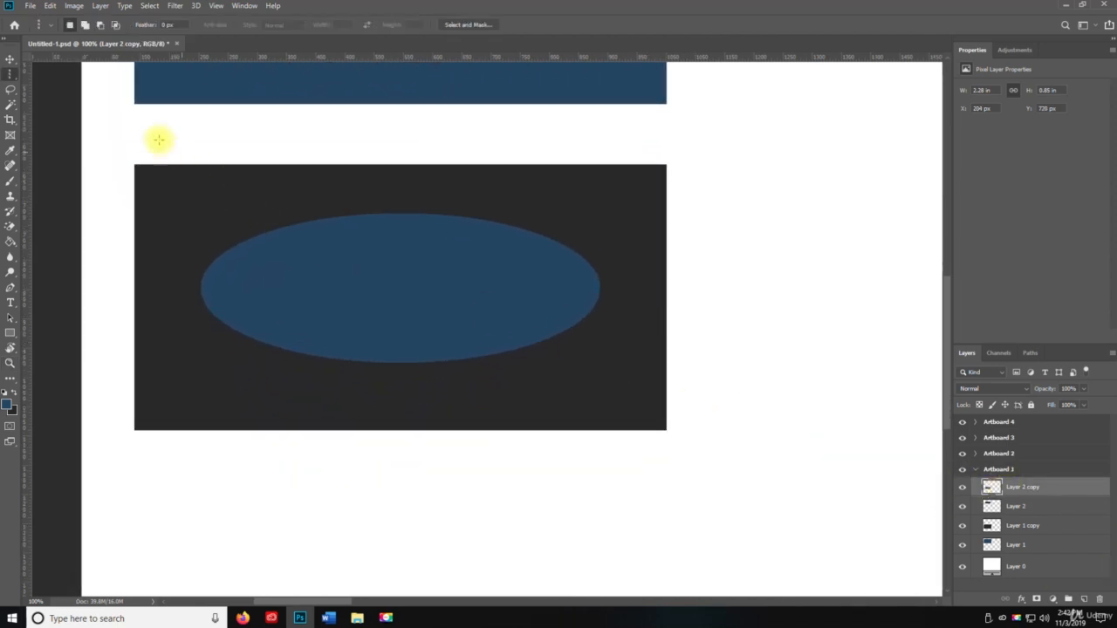
pyautogui.rightClick(11, 74)
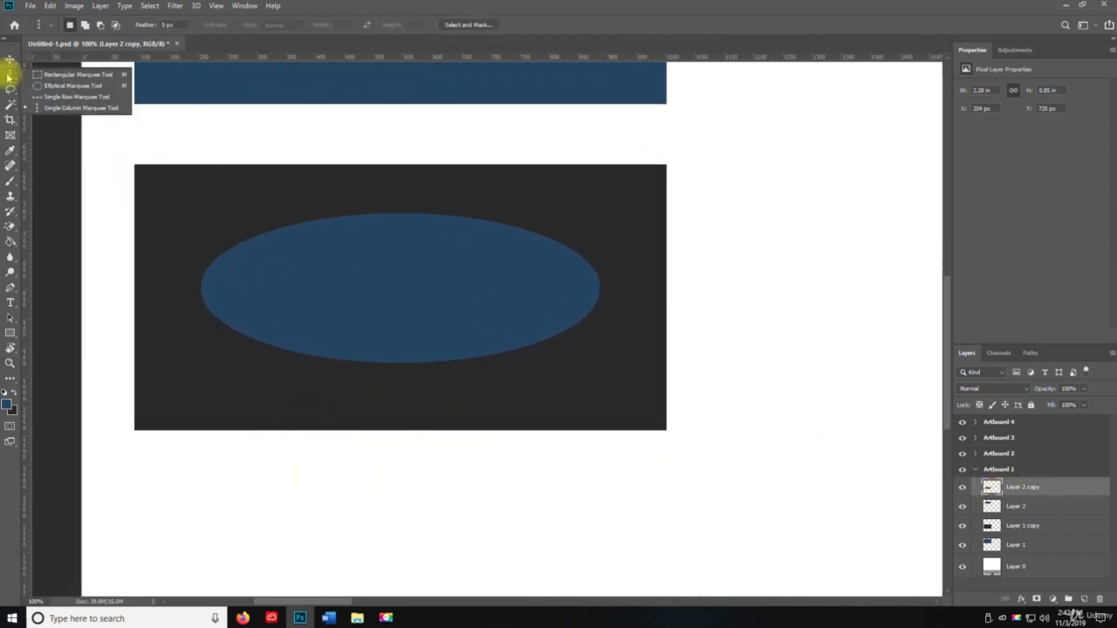
pyautogui.click(66, 98)
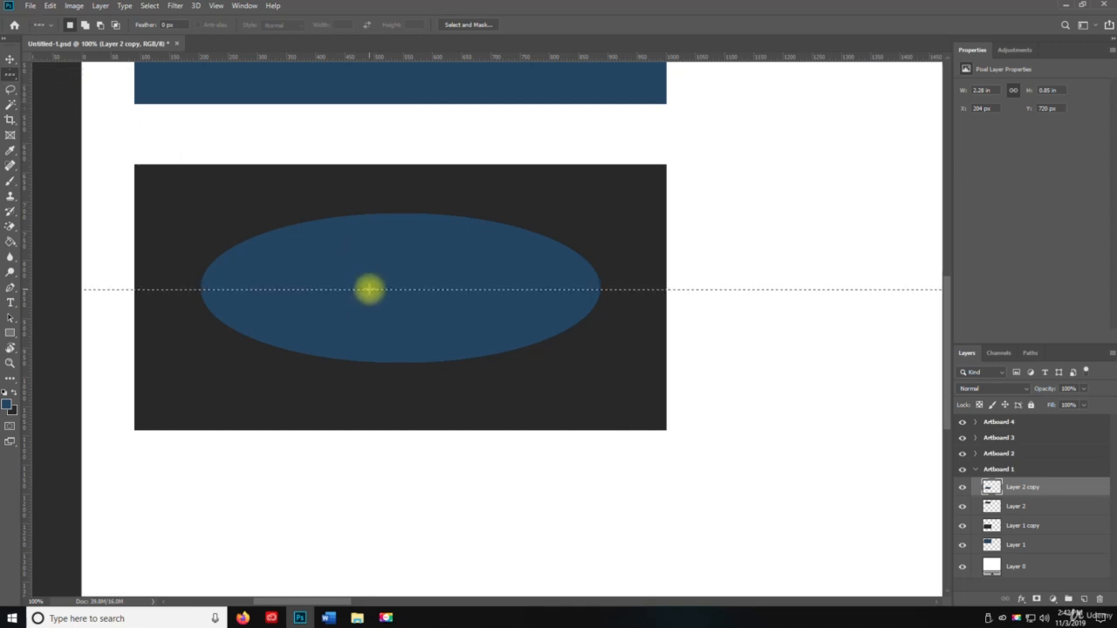
pyautogui.press('Delete')
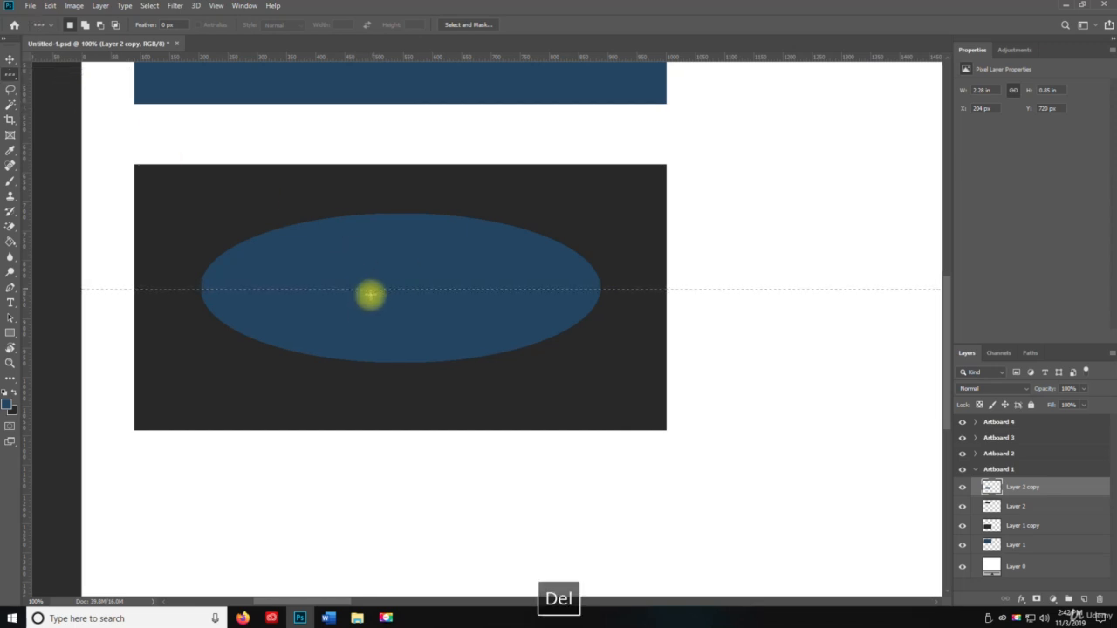
pyautogui.hotkey('ctrl', 'd')
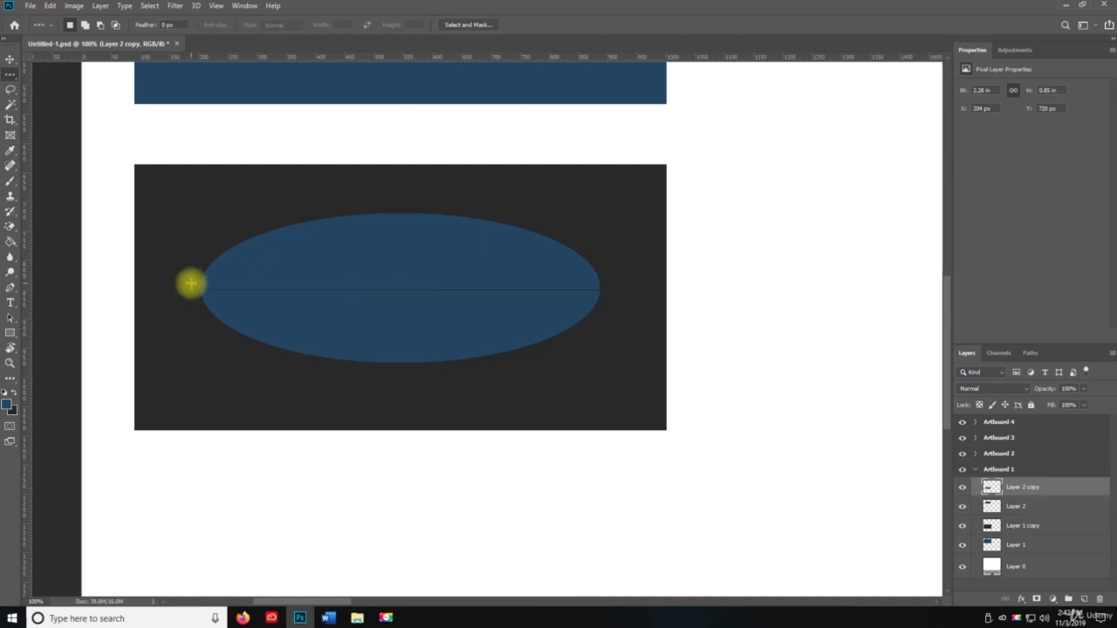
# Step: Delete a single-pixel vertical column through the lower ellipse's centre with the Single Column Marquee tool
pyautogui.rightClick(9, 74)
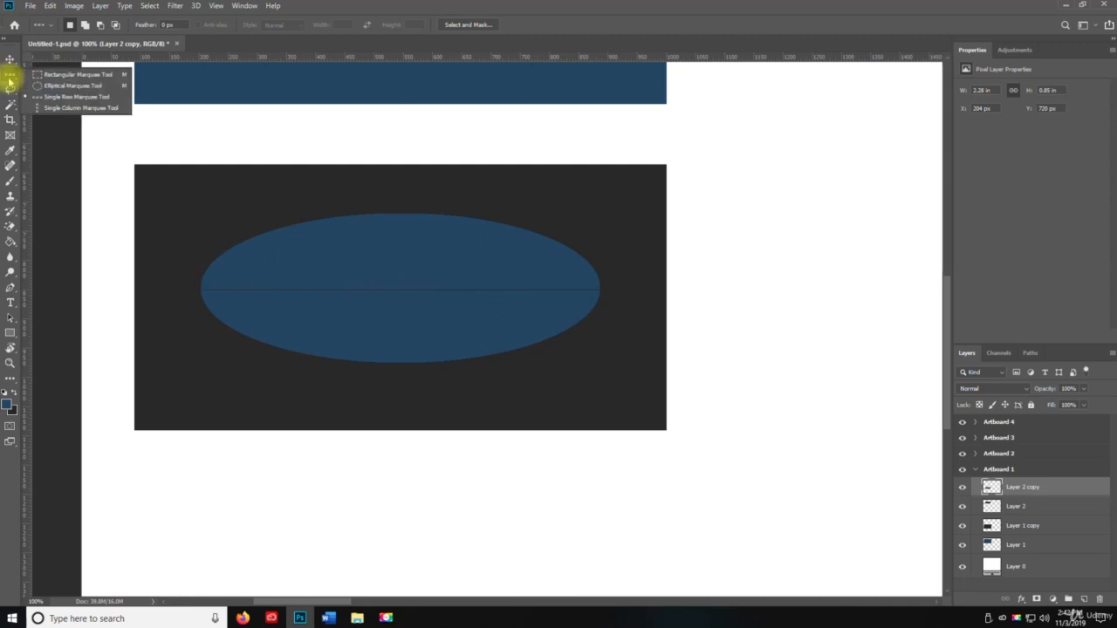
pyautogui.click(51, 106)
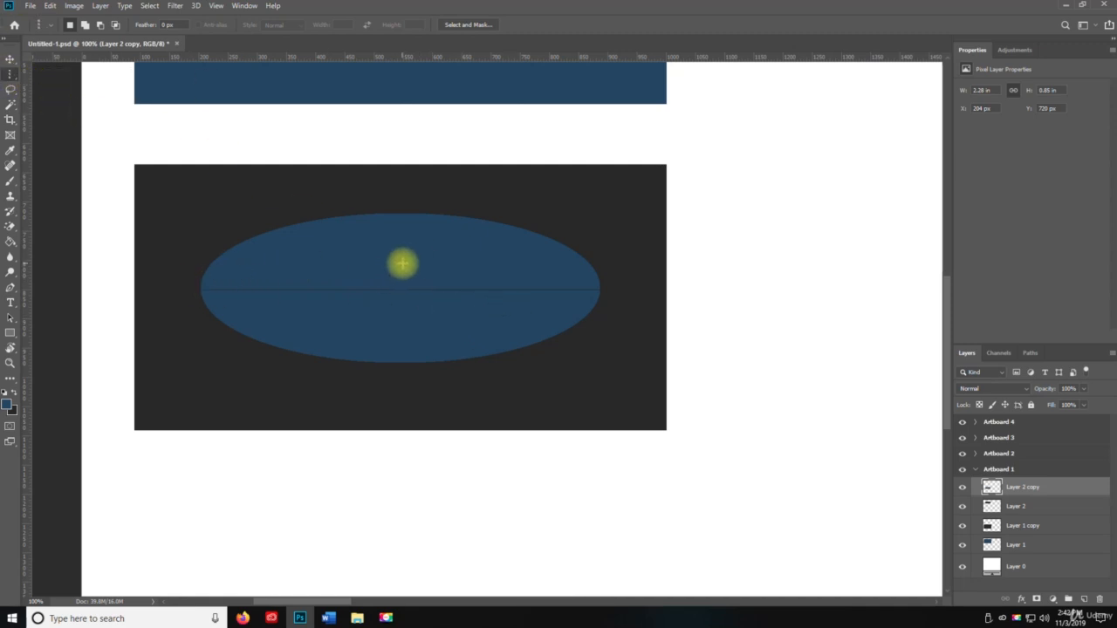
pyautogui.click(403, 264)
pyautogui.press('Delete')
pyautogui.hotkey('ctrl', 'd')
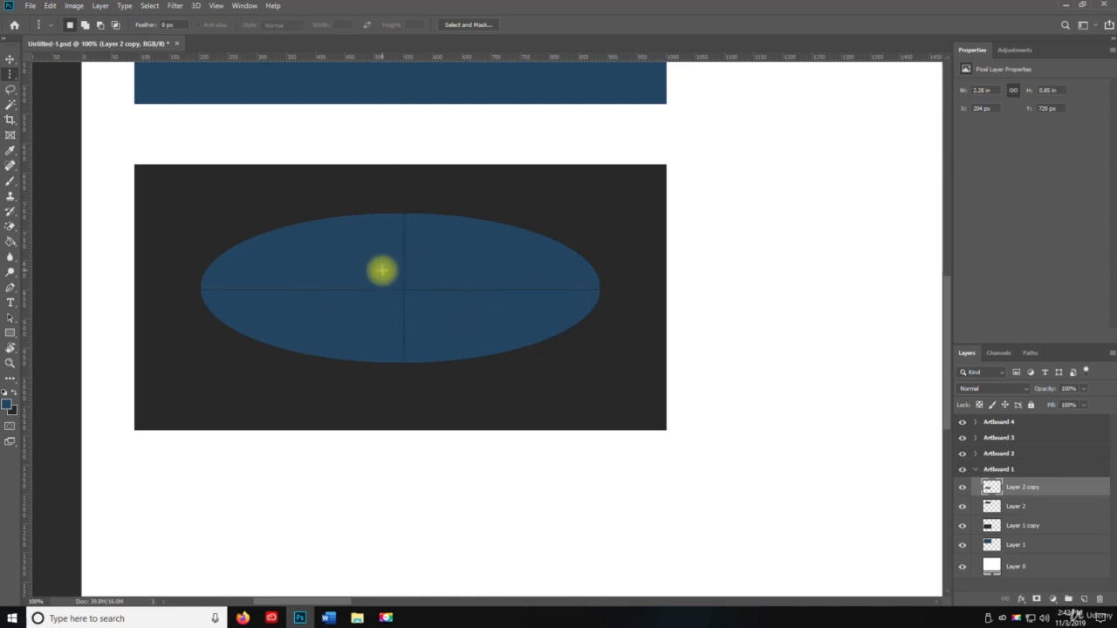
# Step: Zoom in to inspect where the cut lines cross in the lower ellipse
pyautogui.press('z')
pyautogui.click(470, 289)
pyautogui.click(423, 302)
pyautogui.press('space')
pyautogui.moveTo(368, 333); pyautogui.dragTo(542, 312)
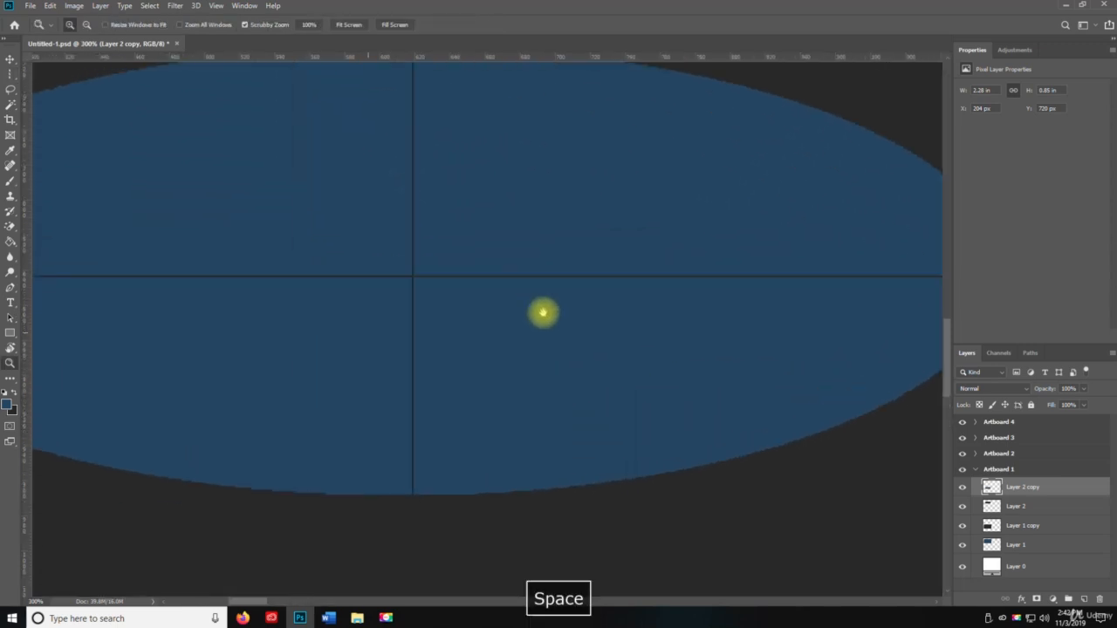
pyautogui.click(434, 269)
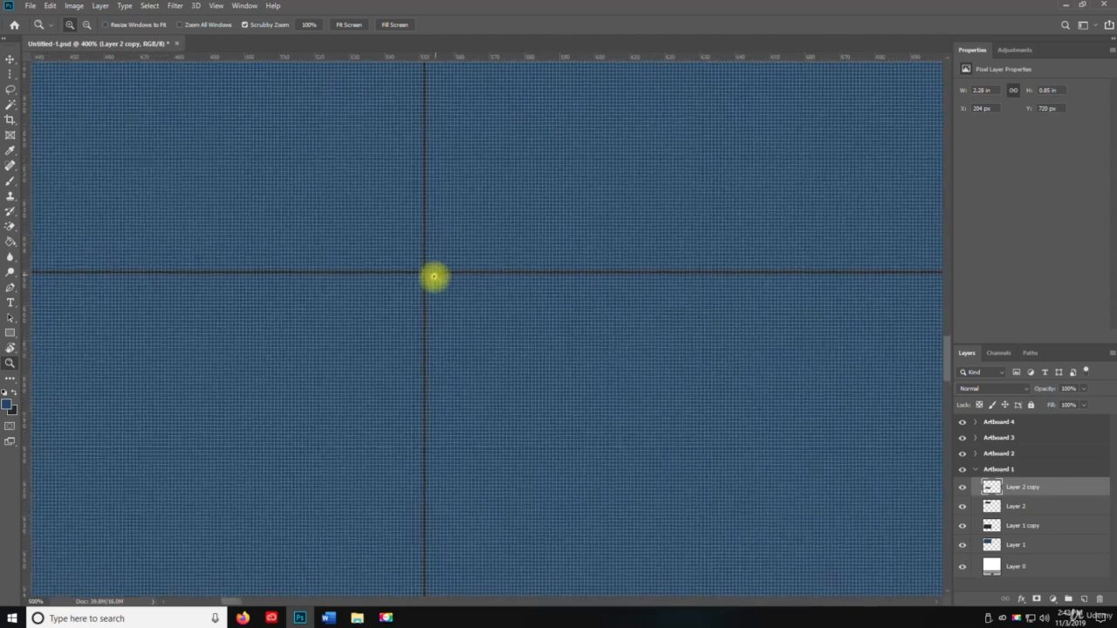
pyautogui.keyDown('alt'); pyautogui.click(433, 277); pyautogui.keyUp('alt')
pyautogui.keyDown('alt'); pyautogui.click(434, 276); pyautogui.keyUp('alt')
pyautogui.keyDown('alt'); pyautogui.click(434, 276); pyautogui.keyUp('alt')
pyautogui.keyDown('alt'); pyautogui.click(431, 278); pyautogui.keyUp('alt')
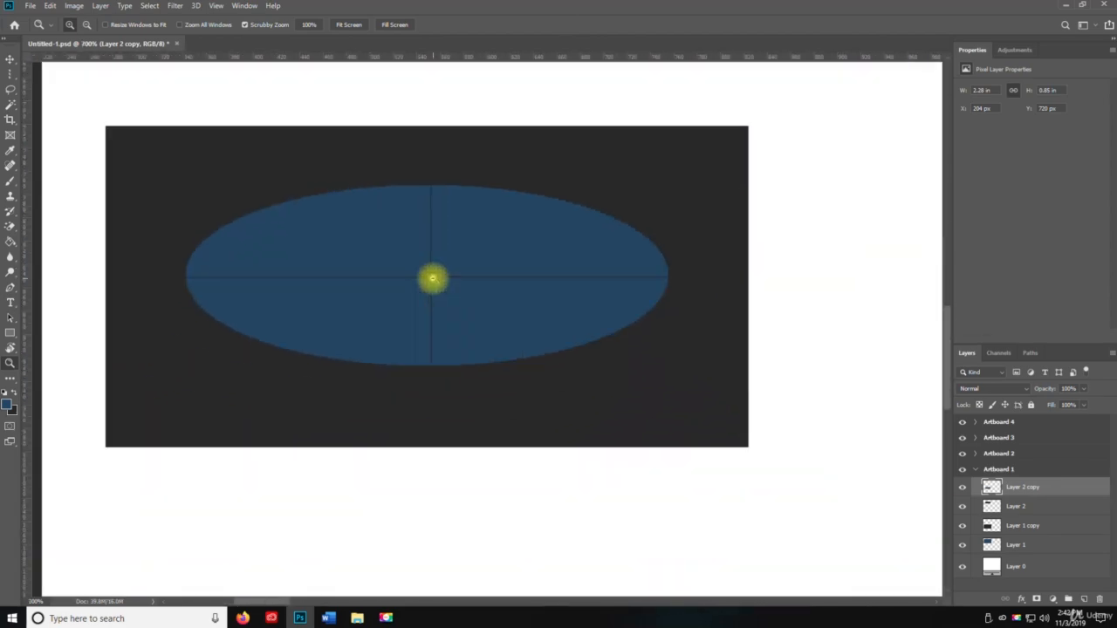
pyautogui.keyDown('alt'); pyautogui.click(431, 279); pyautogui.keyUp('alt')
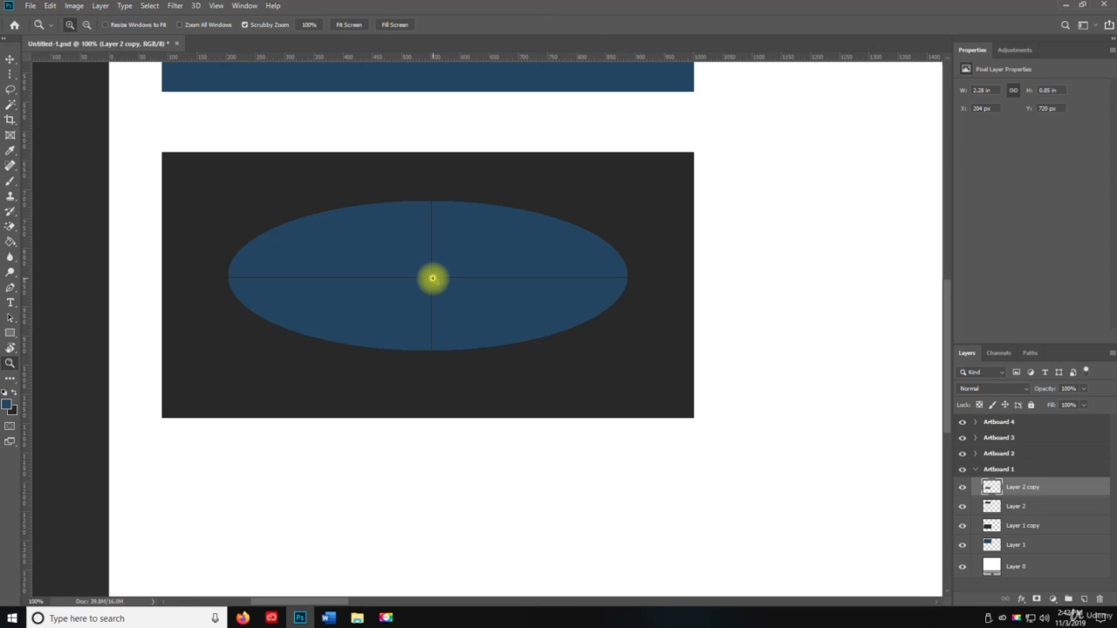
pyautogui.click(13, 75)
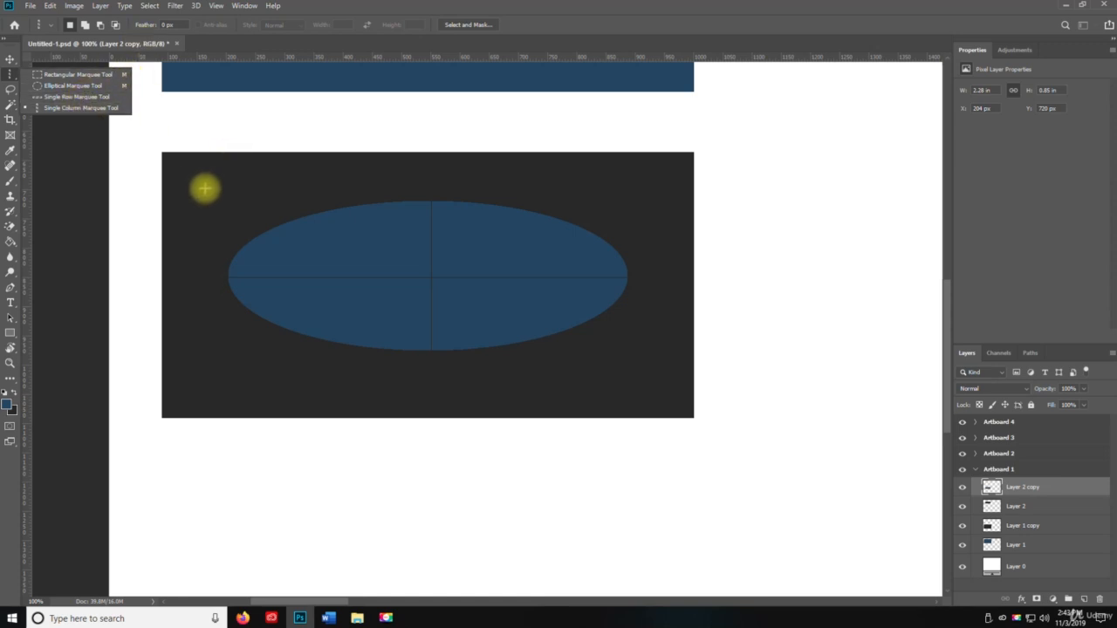
pyautogui.click(151, 151)
pyautogui.hotkey('ctrl', 'd')
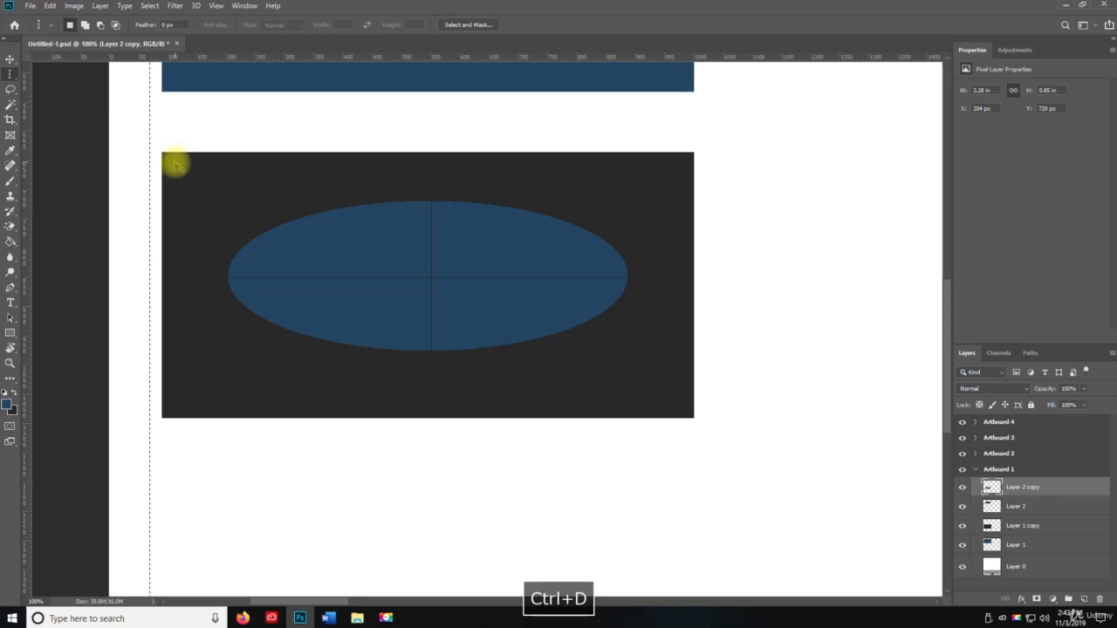